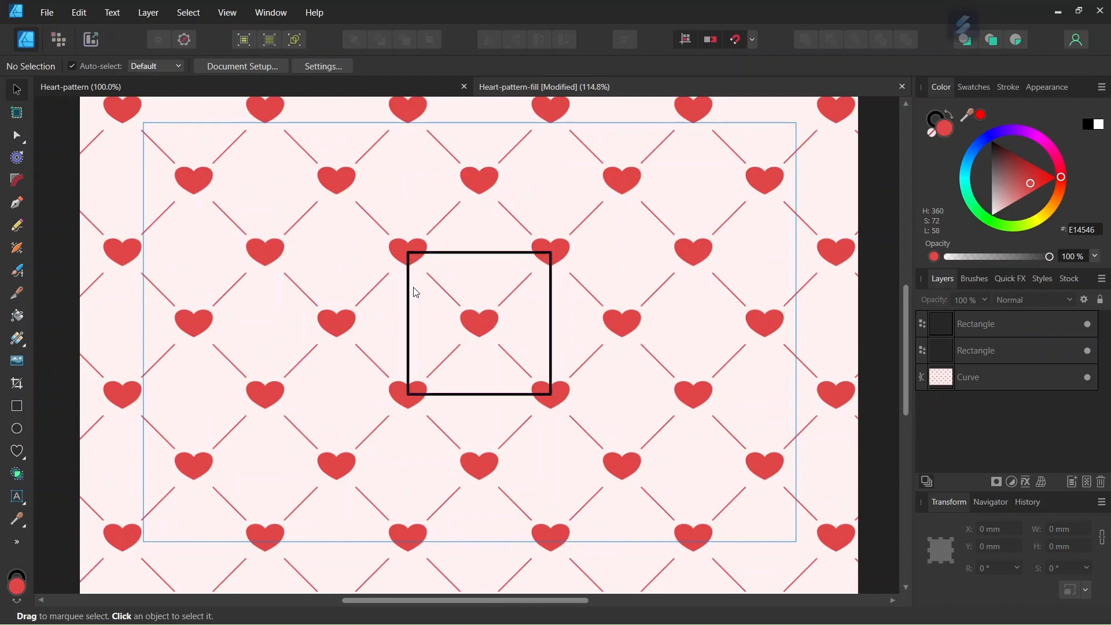
- Examine the repeating tile in the Heart-pattern-fill document and its source artwork in Heart-pattern, and close the Heart-pattern document
{"action": "scroll", "coordinate": [445, 280], "scroll_direction": "up", "scroll_amount": 1}
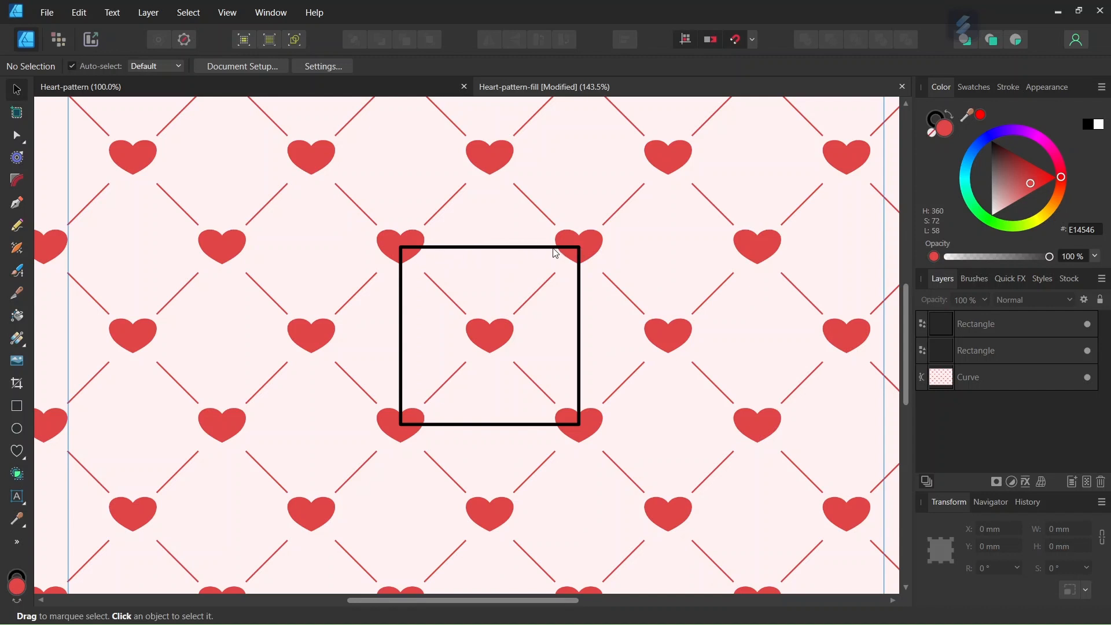
{"action": "scroll", "coordinate": [547, 255], "scroll_direction": "up", "scroll_amount": 1}
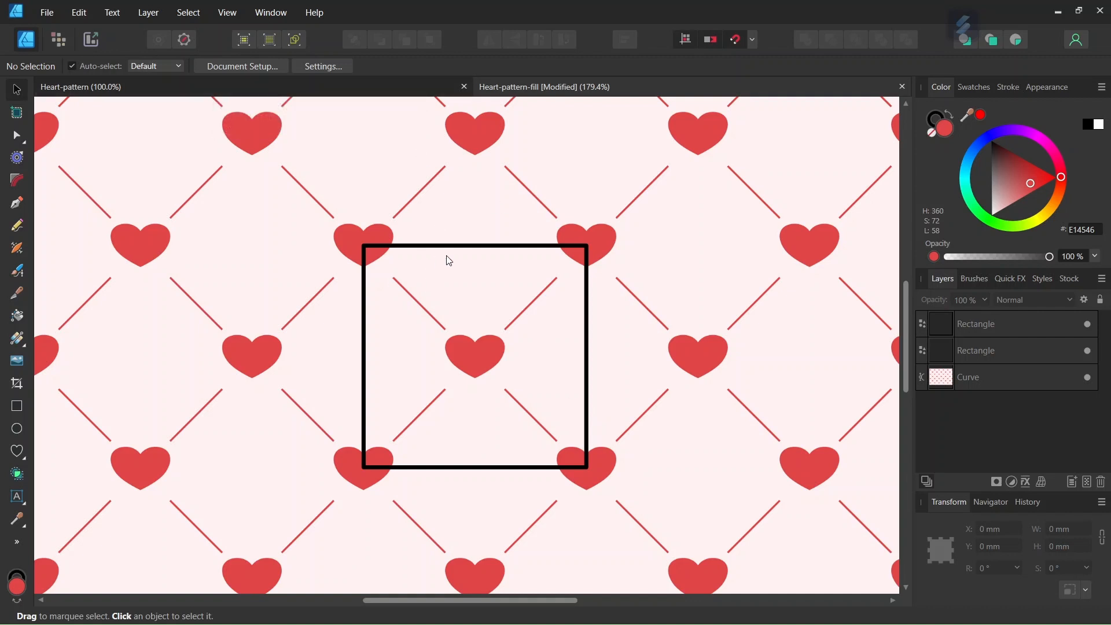
{"action": "left_click", "coordinate": [270, 92]}
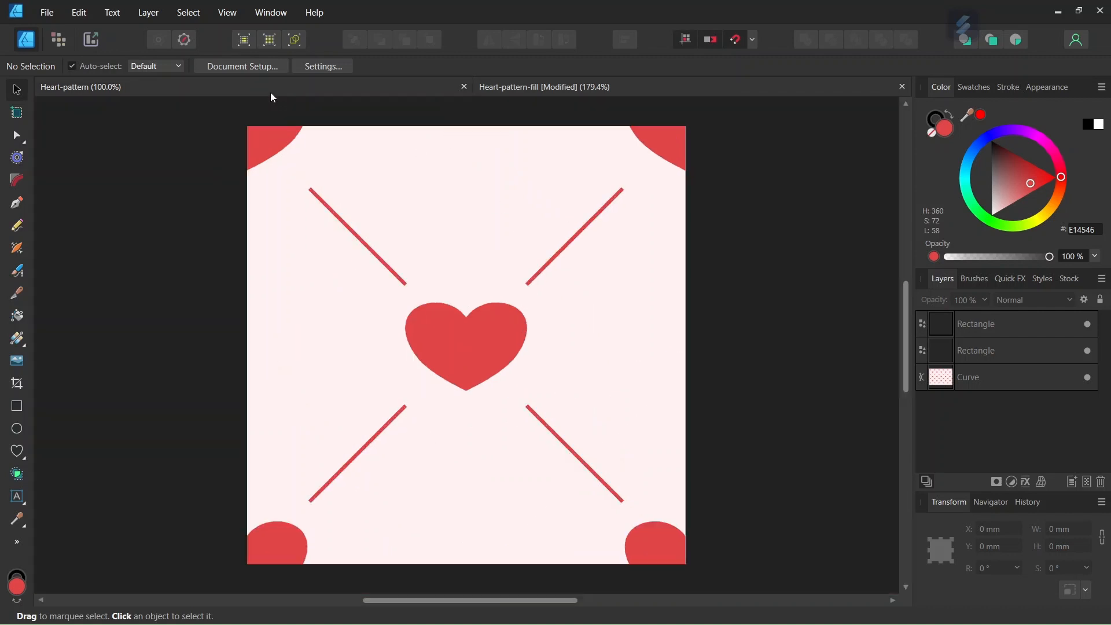
{"action": "left_click", "coordinate": [352, 225]}
{"action": "scroll", "coordinate": [376, 294], "scroll_direction": "down", "scroll_amount": 3}
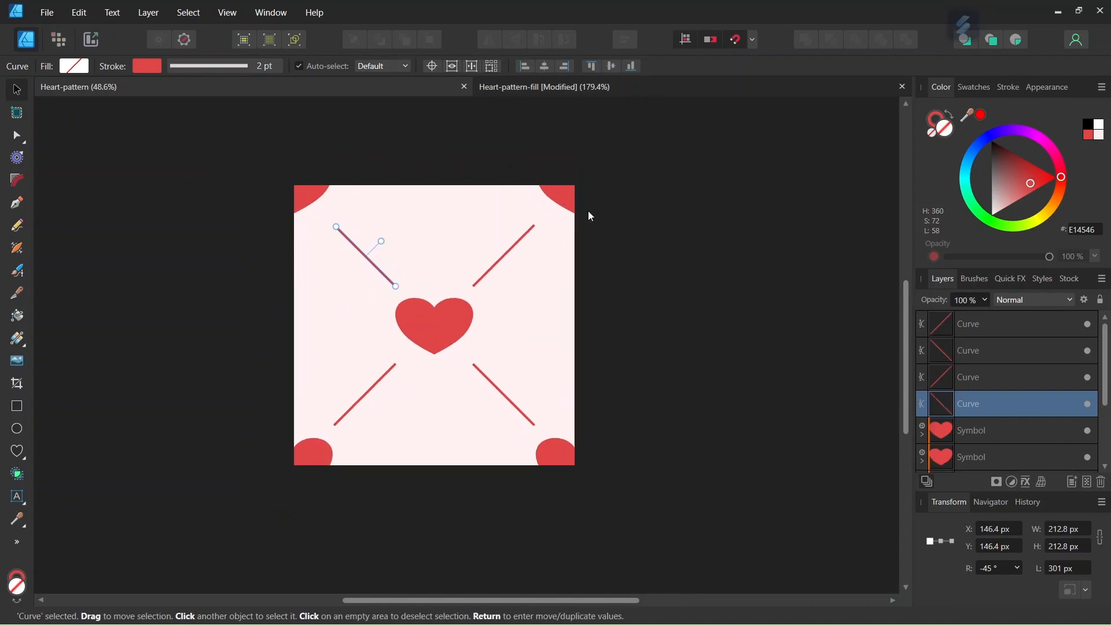
{"action": "left_click", "coordinate": [464, 87]}
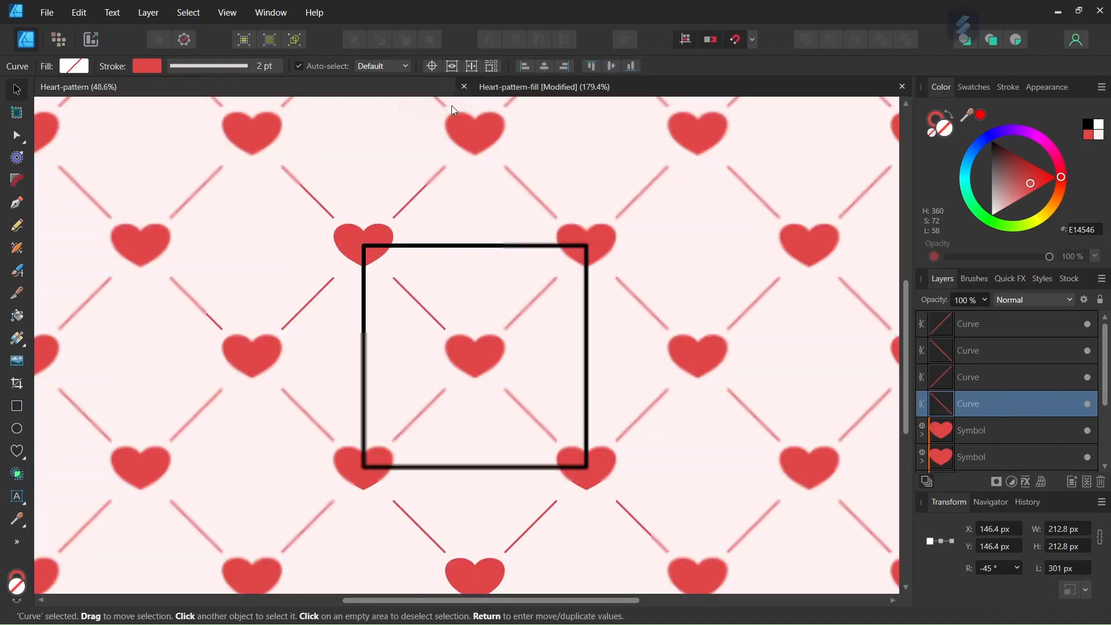
- Set up a new document measured in pixels with a page size of 1000 × 1000 px
{"action": "left_click", "coordinate": [44, 13]}
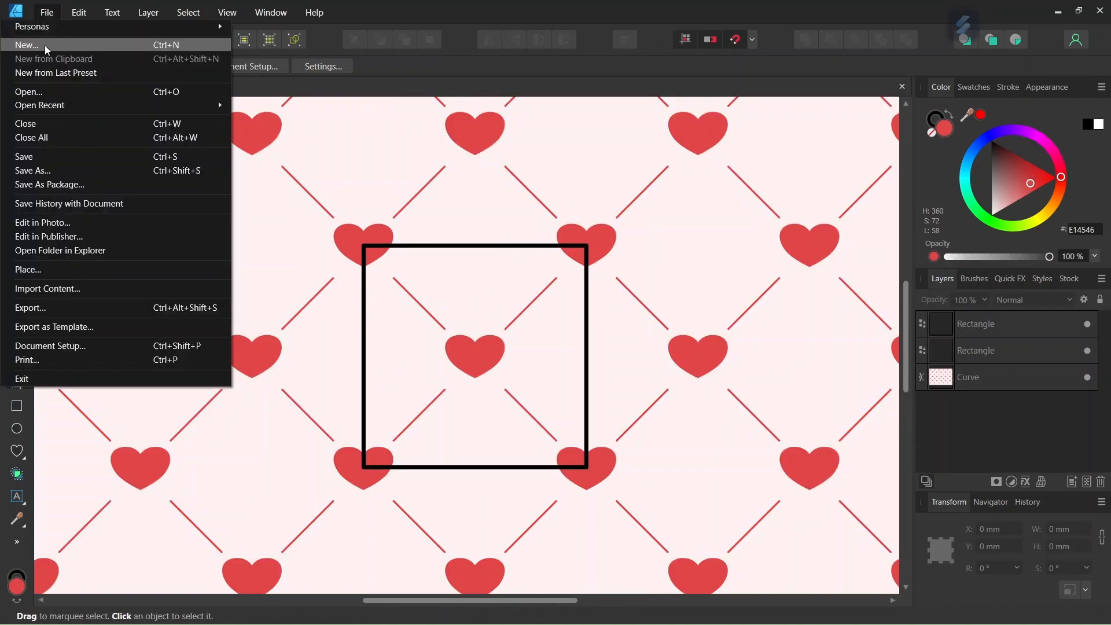
{"action": "key", "text": "Escape"}
{"action": "key", "text": "ctrl+n"}
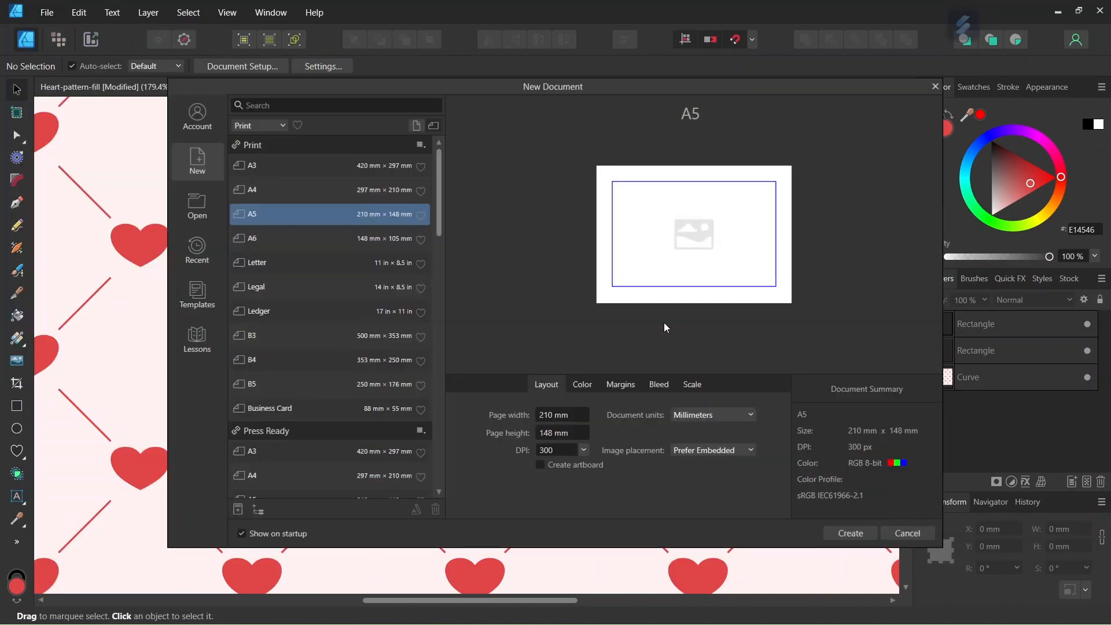
{"action": "left_click", "coordinate": [713, 414]}
{"action": "left_click", "coordinate": [706, 427]}
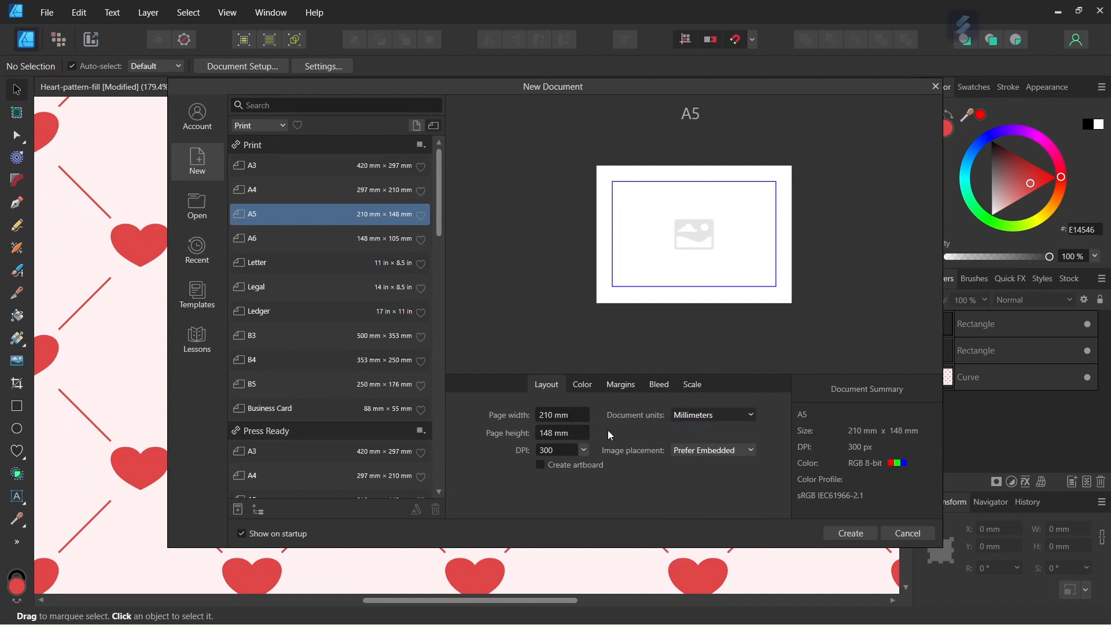
{"action": "left_click", "coordinate": [561, 414]}
{"action": "type", "text": "1000"}
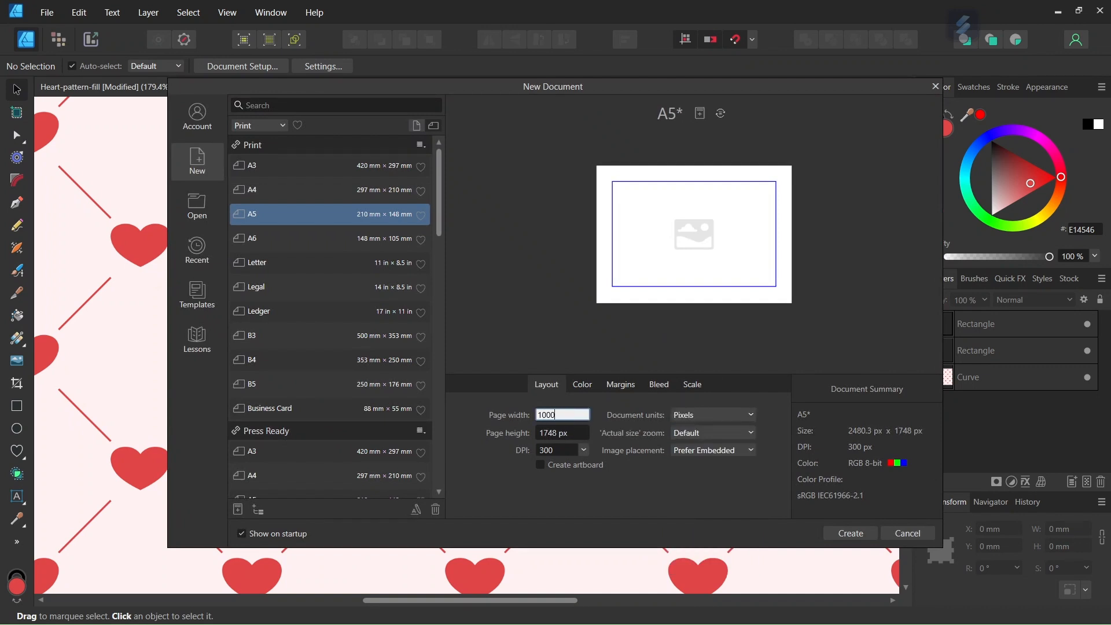
{"action": "key", "text": "Tab"}
{"action": "type", "text": "1"}
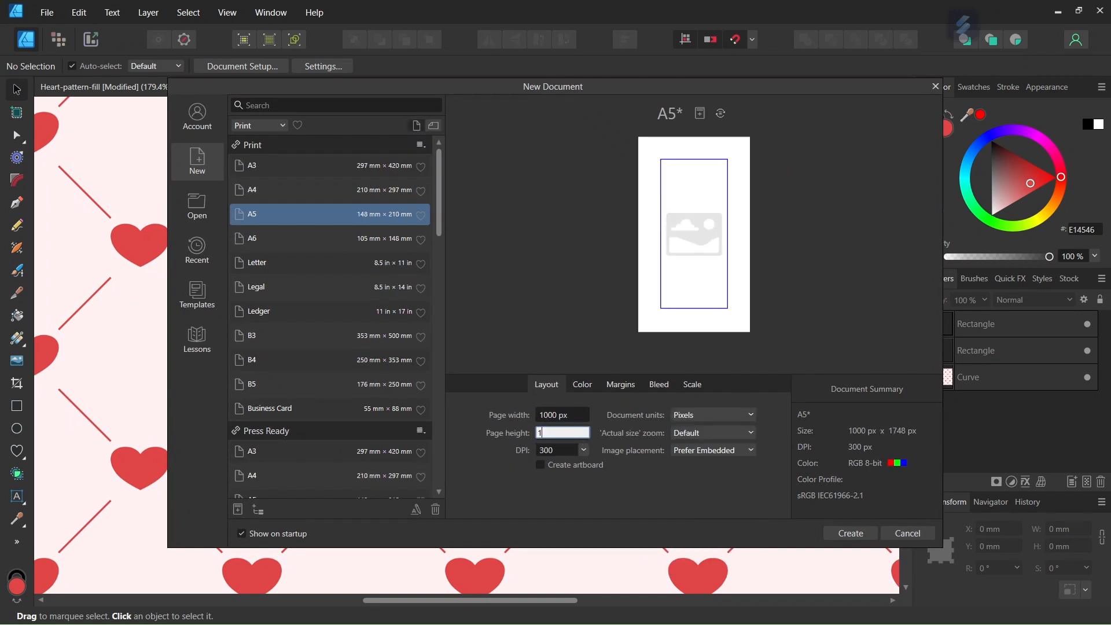
- Exclude margins from the new document's settings and create the document
{"action": "left_click", "coordinate": [620, 384]}
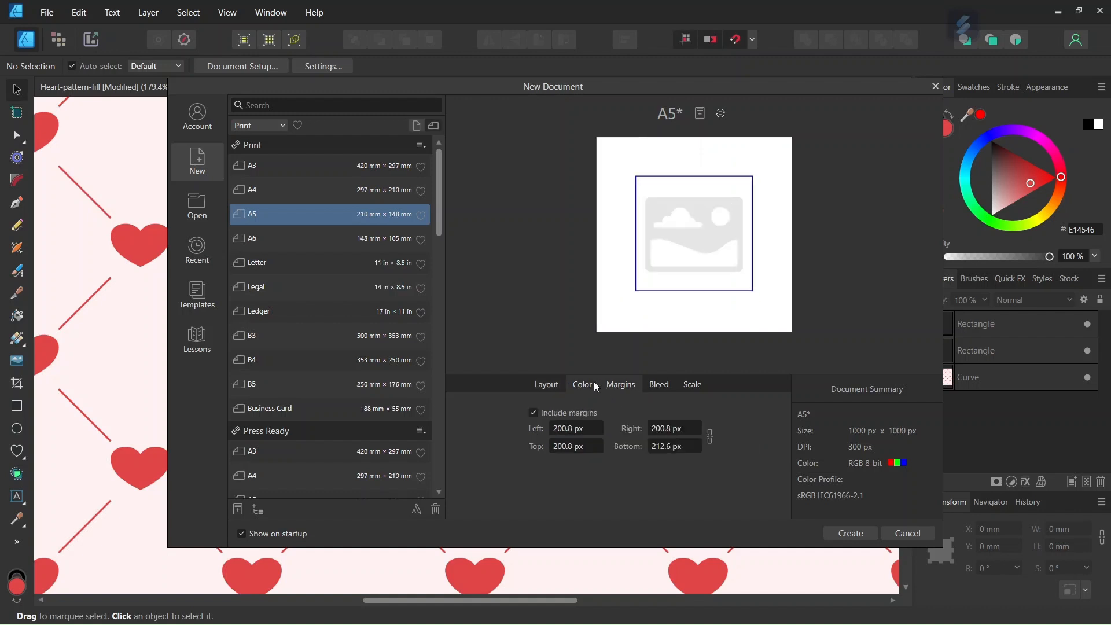
{"action": "left_click", "coordinate": [532, 413]}
{"action": "left_click", "coordinate": [851, 533]}
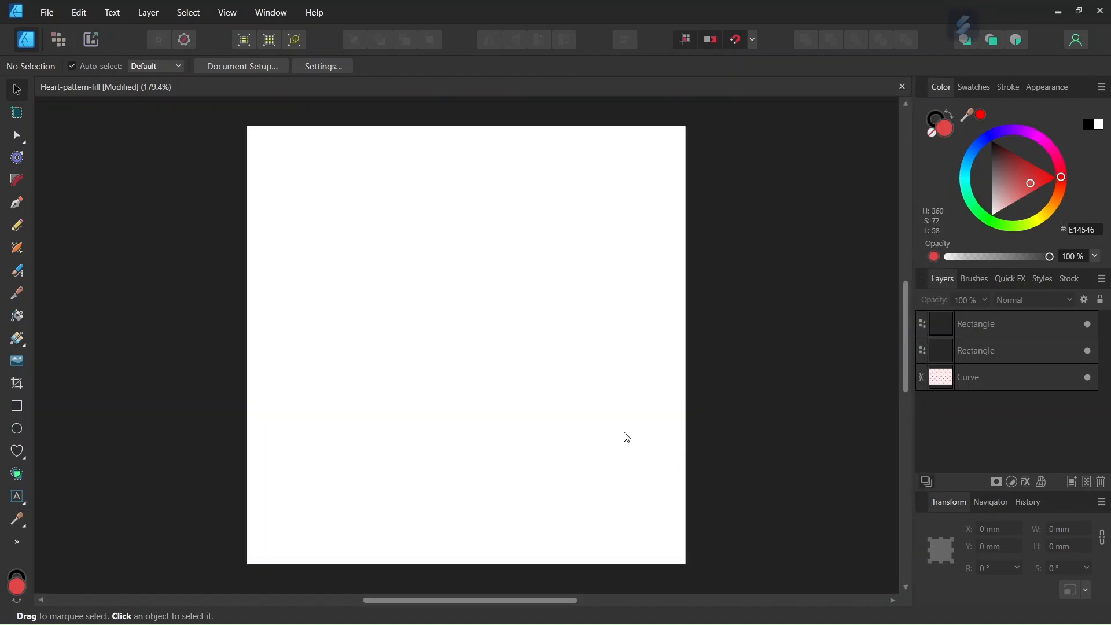
- Check the snapping options and cover the whole page with a rectangle filled with FFF1F2 and no stroke
{"action": "left_click", "coordinate": [752, 39]}
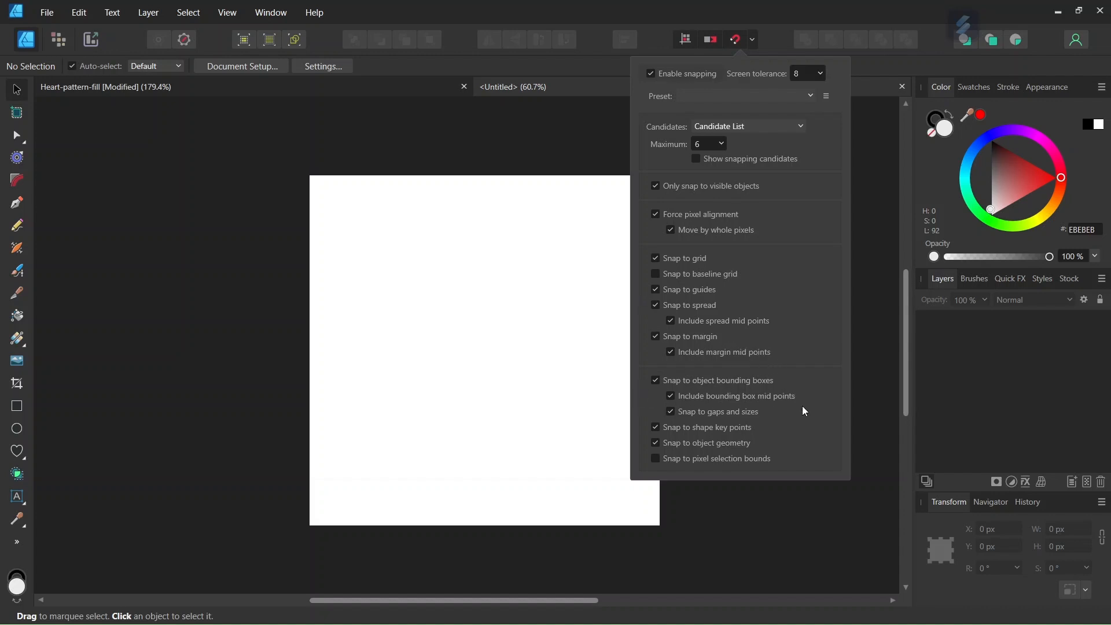
{"action": "left_click", "coordinate": [493, 347]}
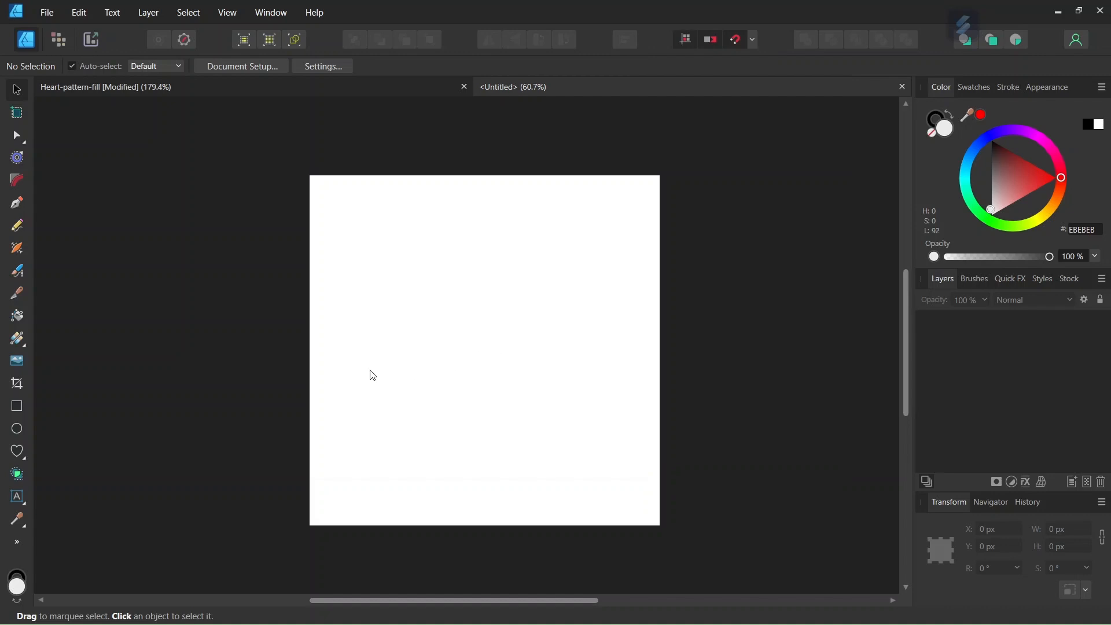
{"action": "left_click", "coordinate": [18, 407]}
{"action": "left_click", "coordinate": [937, 117]}
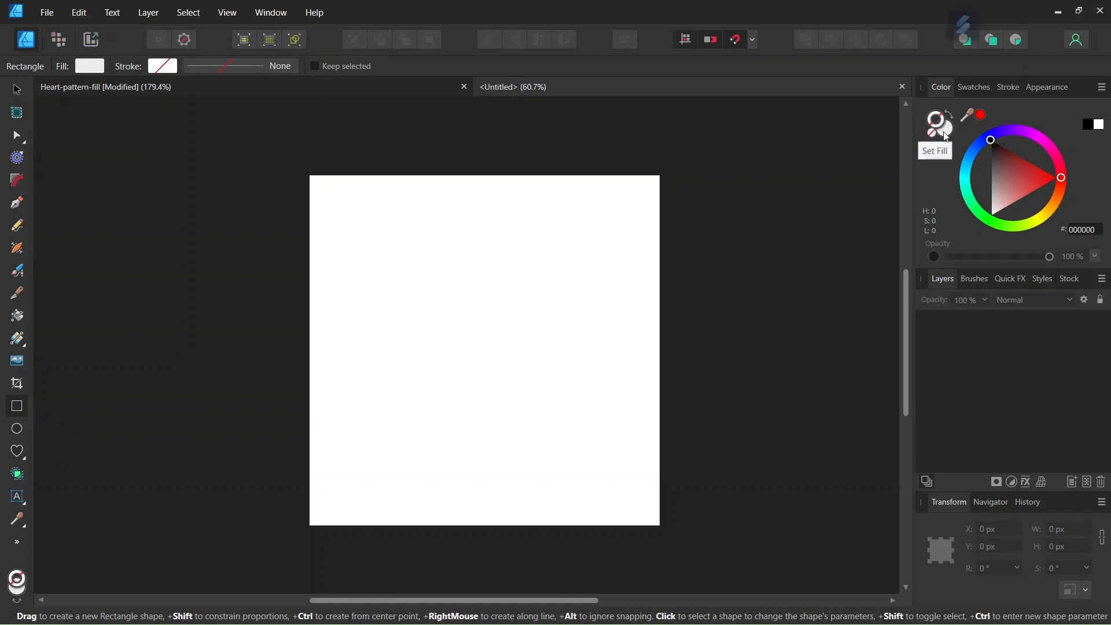
{"action": "left_click", "coordinate": [935, 138]}
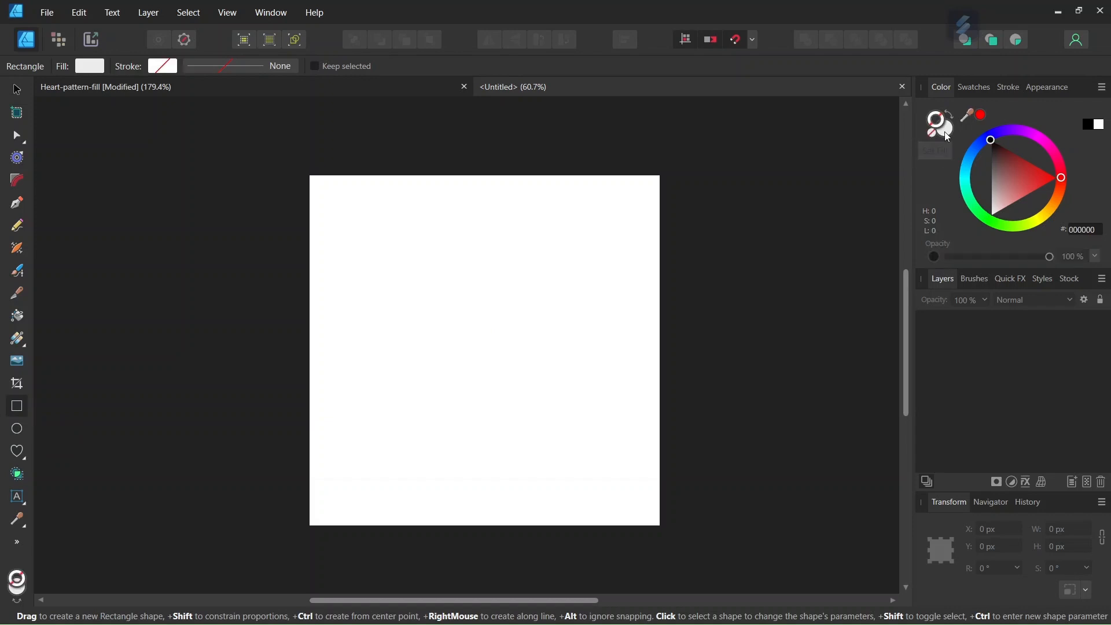
{"action": "left_click", "coordinate": [1077, 229]}
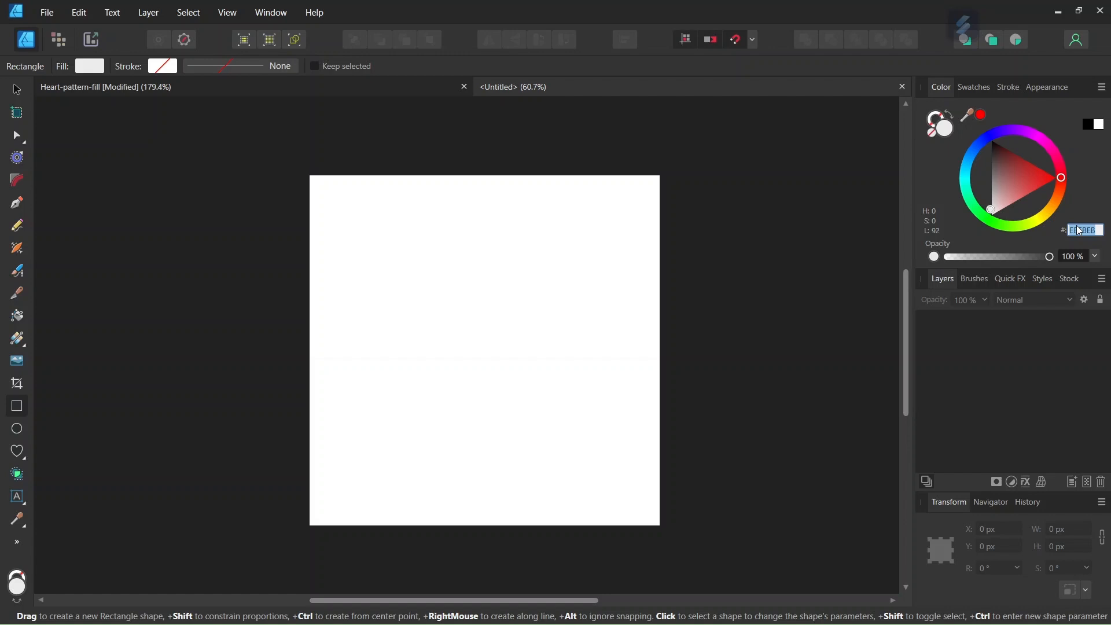
{"action": "type", "text": "FFF1F2"}
{"action": "key", "text": "Return"}
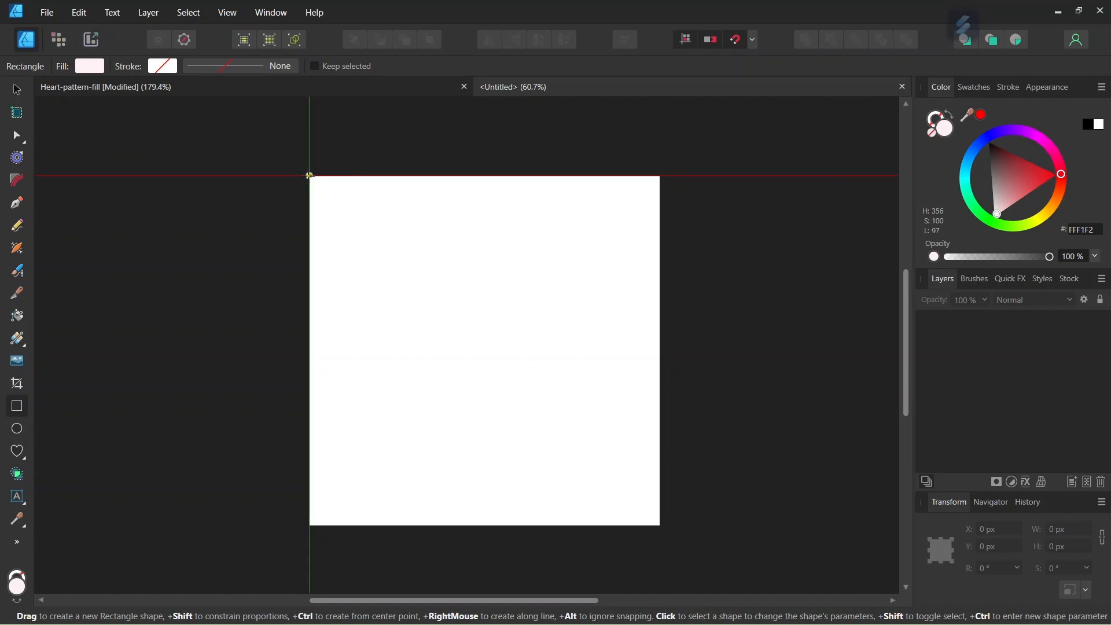
{"action": "left_click_drag", "start_coordinate": [314, 182], "coordinate": [660, 525]}
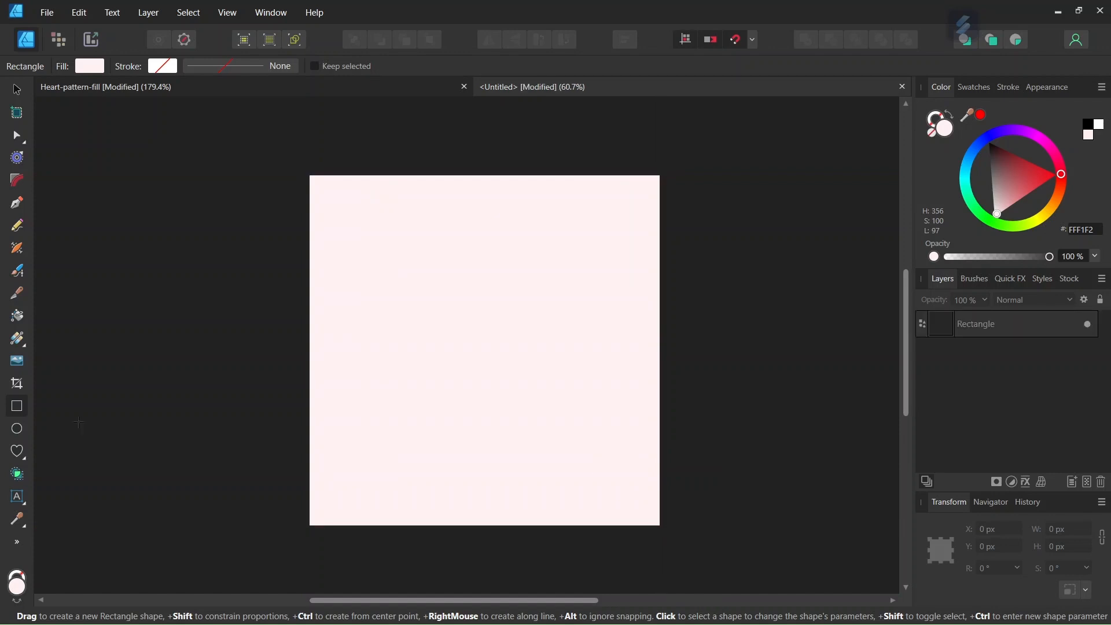
- Draw a heart about 264 × 198 px from the page's centre, filled with E14546 and without a stroke
{"action": "left_click", "coordinate": [17, 453]}
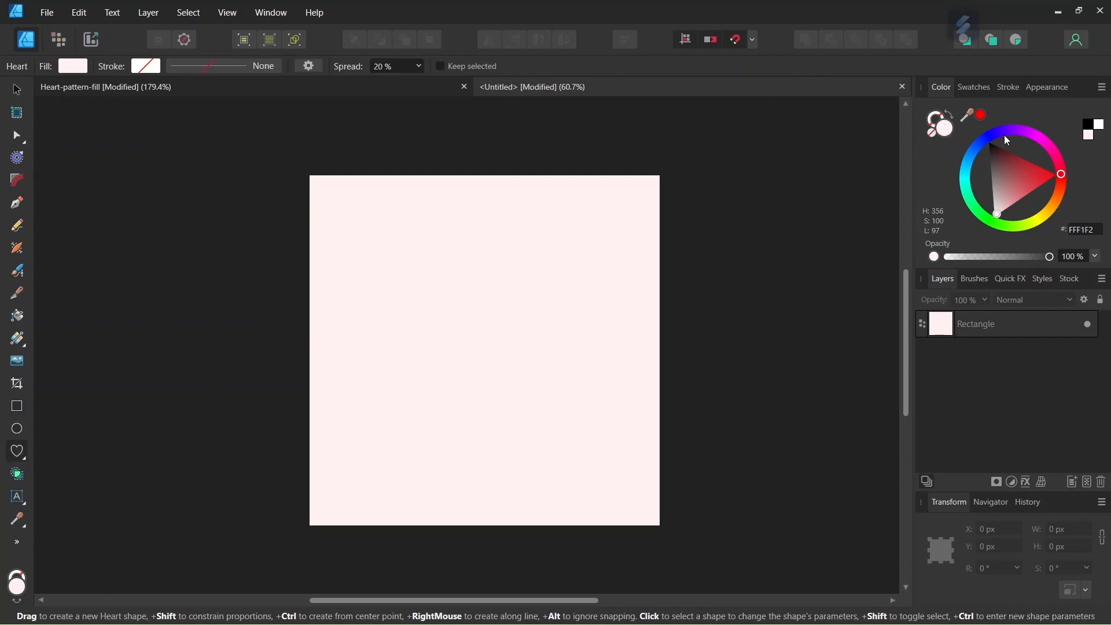
{"action": "left_click", "coordinate": [1080, 230]}
{"action": "type", "text": "E14546"}
{"action": "key", "text": "Return"}
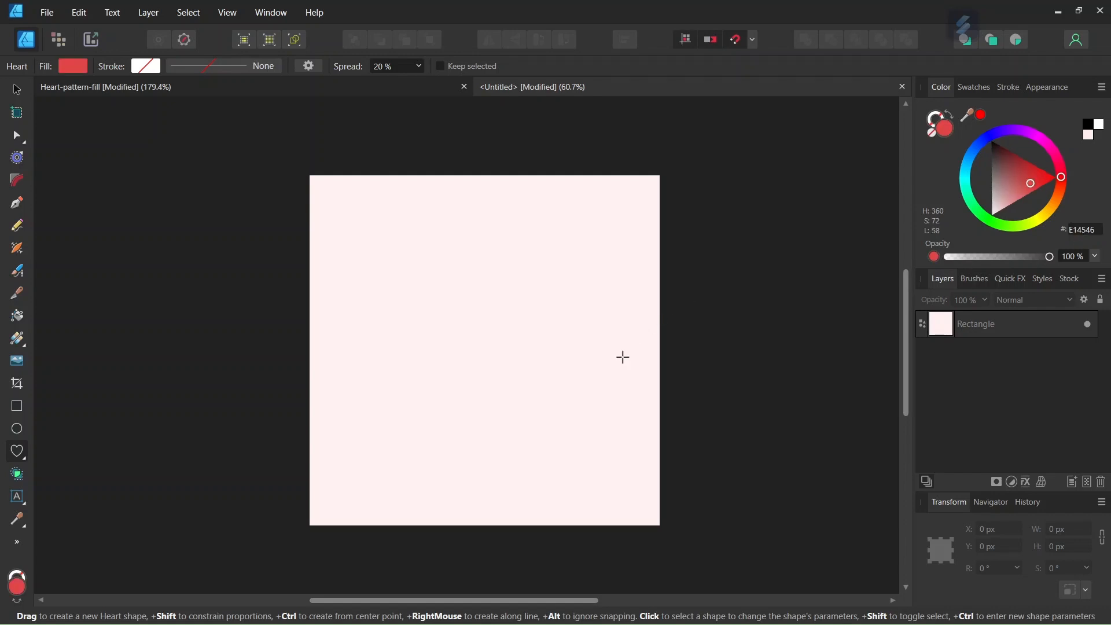
{"action": "scroll", "coordinate": [579, 360], "scroll_direction": "up", "scroll_amount": 1}
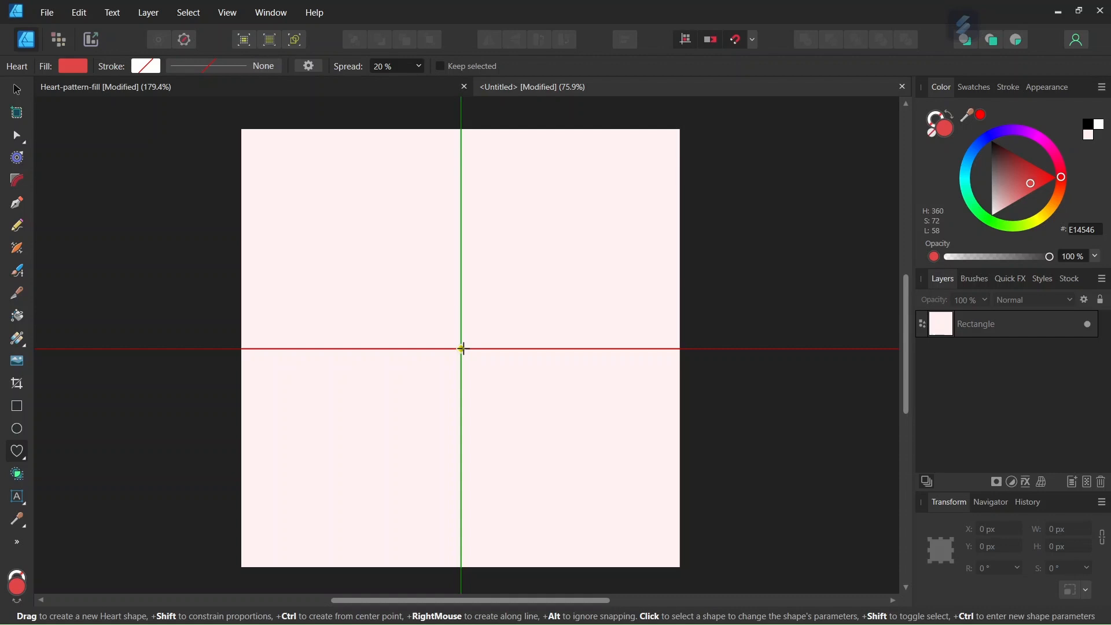
{"action": "left_click_drag", "start_coordinate": [462, 348], "coordinate": [517, 388]}
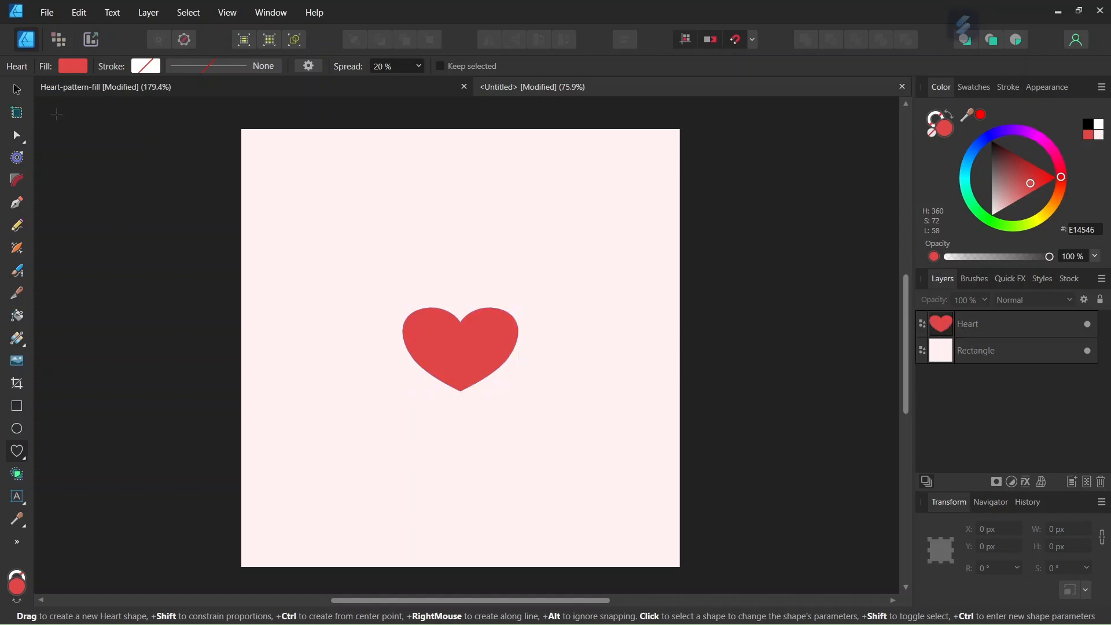
- Check the heart's distances to the page edges and convert the heart into a symbol
{"action": "left_click", "coordinate": [17, 90]}
{"action": "left_click", "coordinate": [465, 346]}
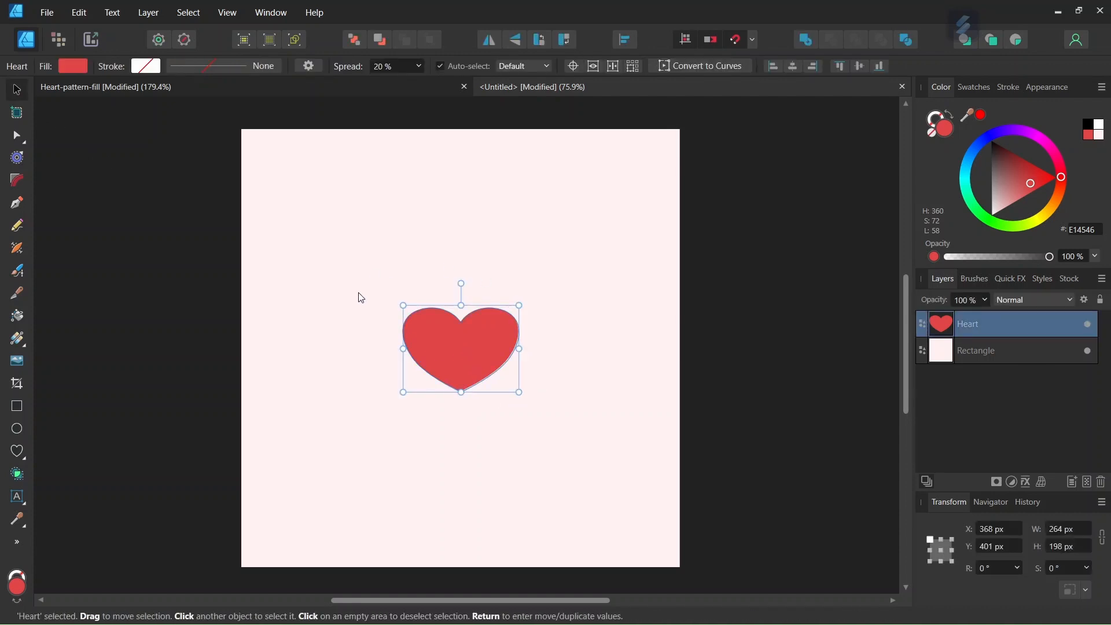
{"action": "key", "text": "alt"}
{"action": "scroll", "coordinate": [473, 427], "scroll_direction": "up", "scroll_amount": 1}
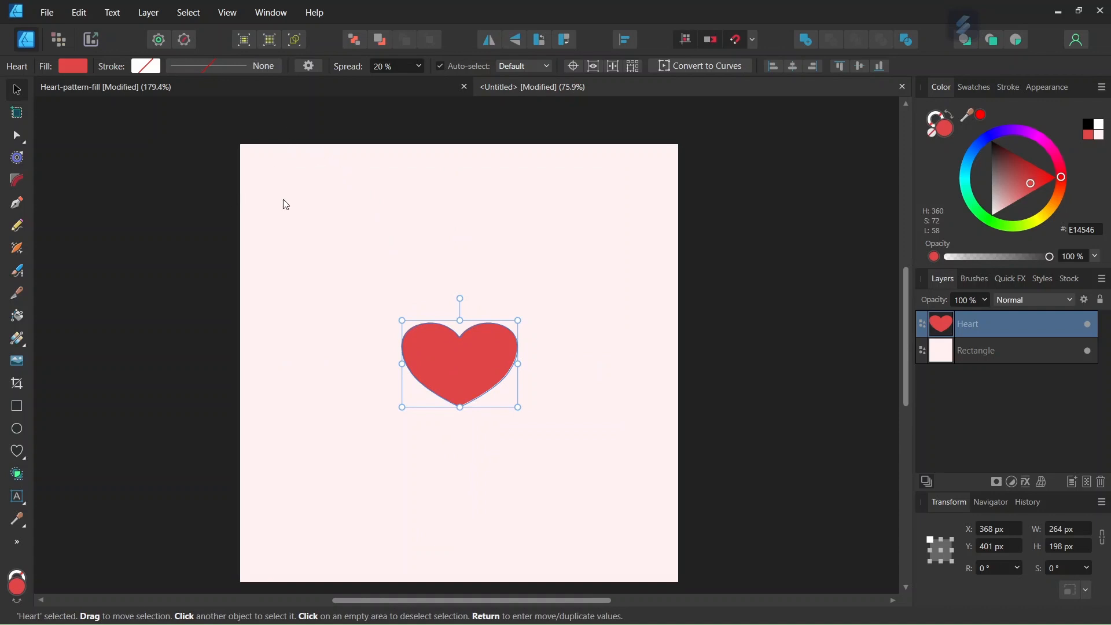
{"action": "scroll", "coordinate": [706, 299], "scroll_direction": "down", "scroll_amount": 1}
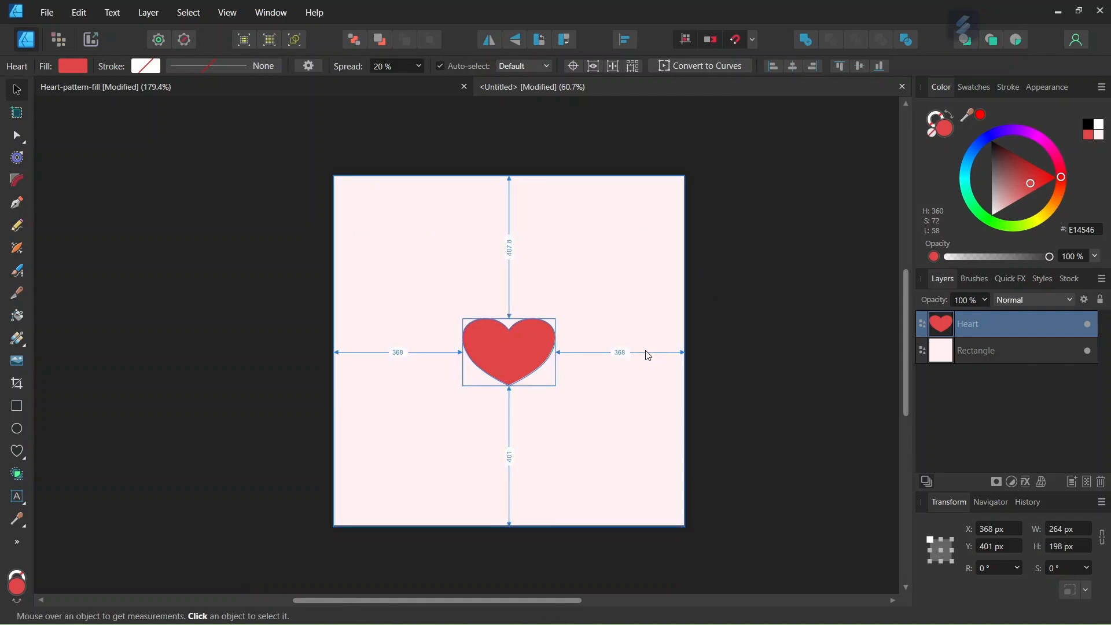
{"action": "scroll", "coordinate": [644, 349], "scroll_direction": "up", "scroll_amount": 1}
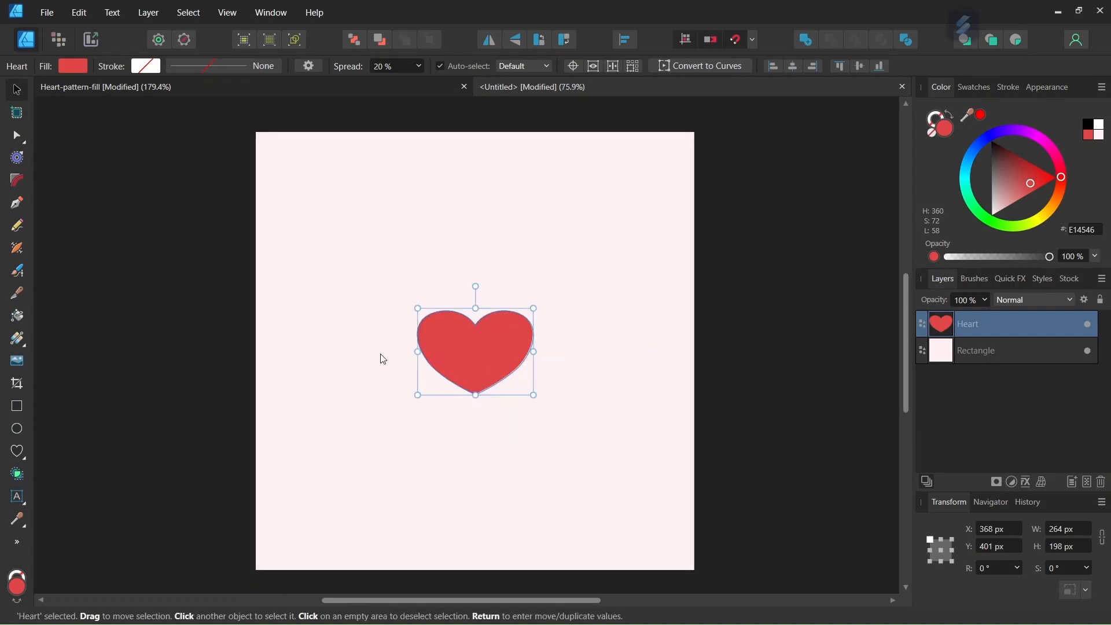
{"action": "left_click", "coordinate": [160, 13]}
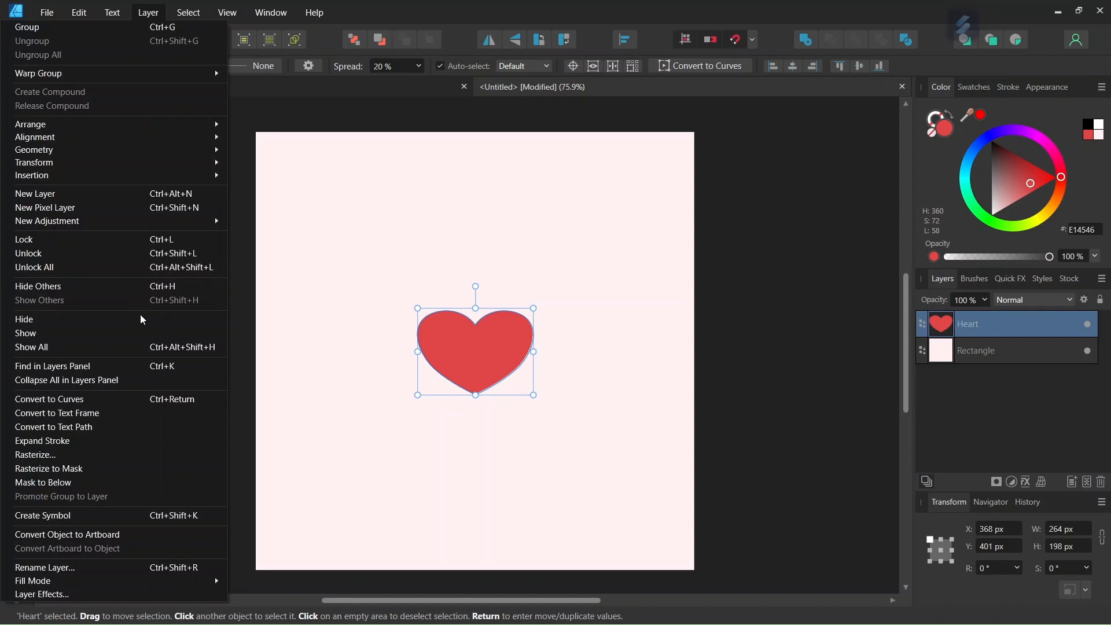
{"action": "left_click", "coordinate": [128, 515]}
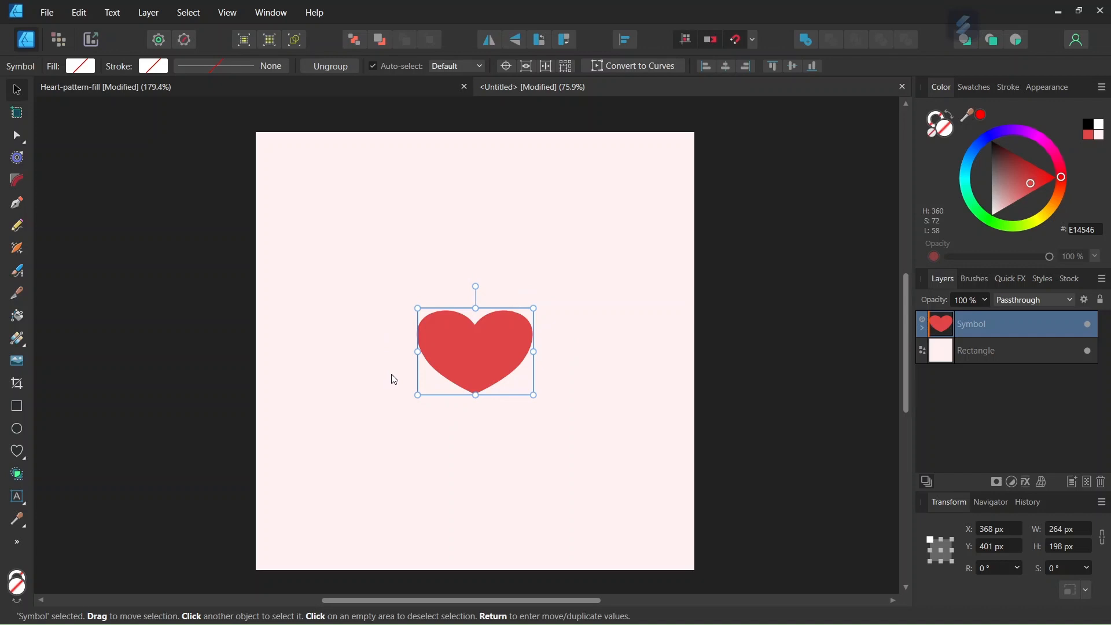
- Duplicate the heart symbol and move the copy onto the page's upper-right corner, at about X 868 px, Y -102.4 px
{"action": "left_click", "coordinate": [573, 308]}
{"action": "left_click", "coordinate": [516, 337]}
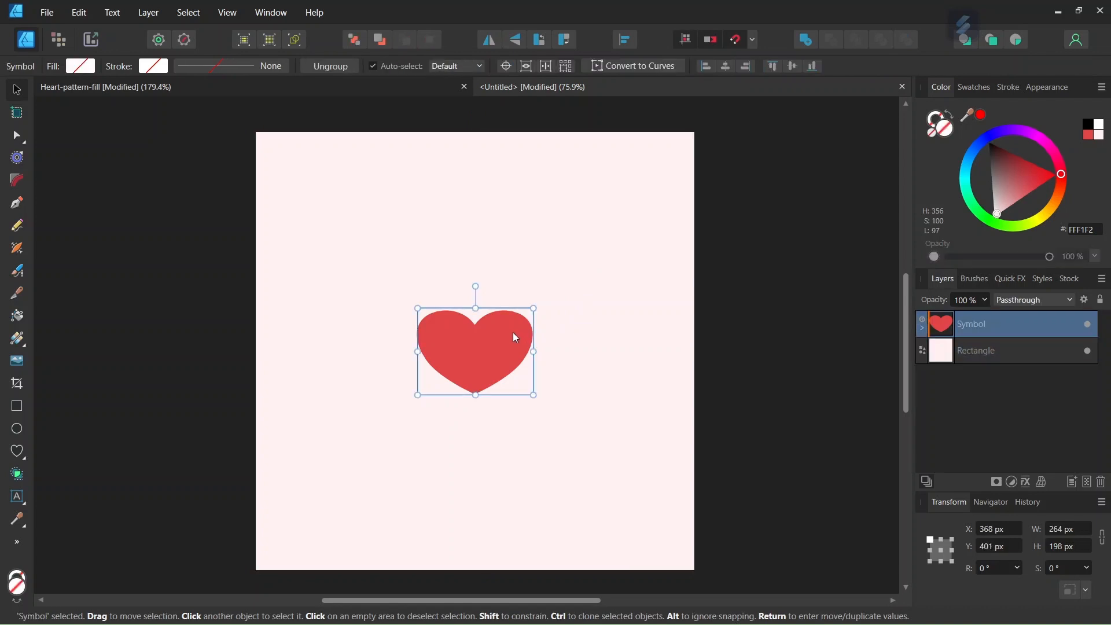
{"action": "key", "text": "ctrl+j"}
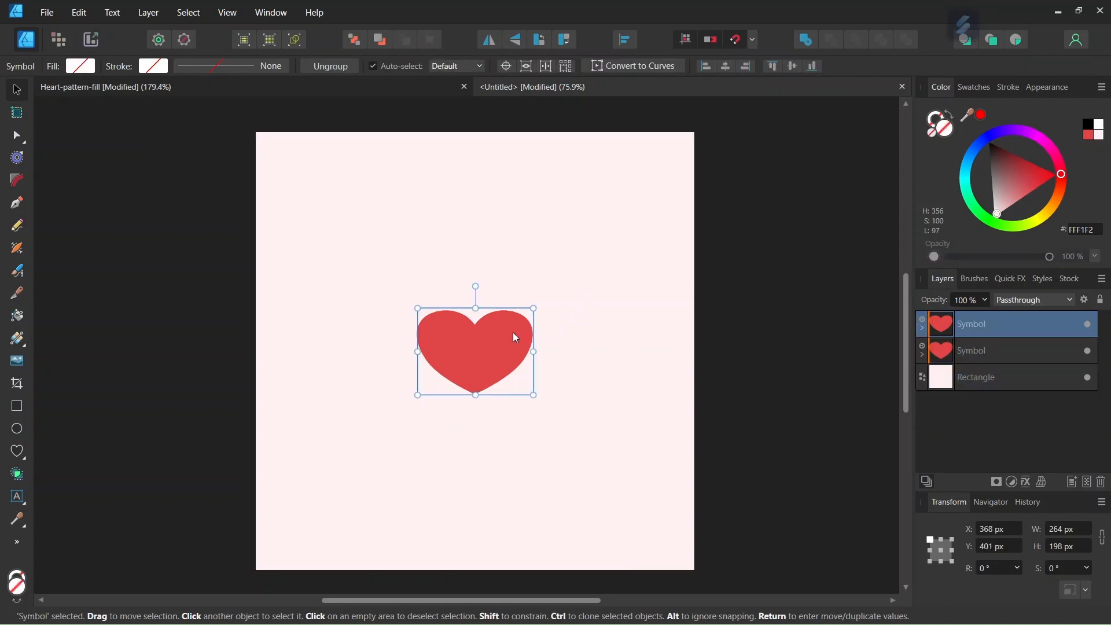
{"action": "left_click_drag", "start_coordinate": [502, 340], "coordinate": [716, 117]}
{"action": "scroll", "coordinate": [706, 164], "scroll_direction": "down", "scroll_amount": 2}
{"action": "scroll", "coordinate": [737, 172], "scroll_direction": "up", "scroll_amount": 1}
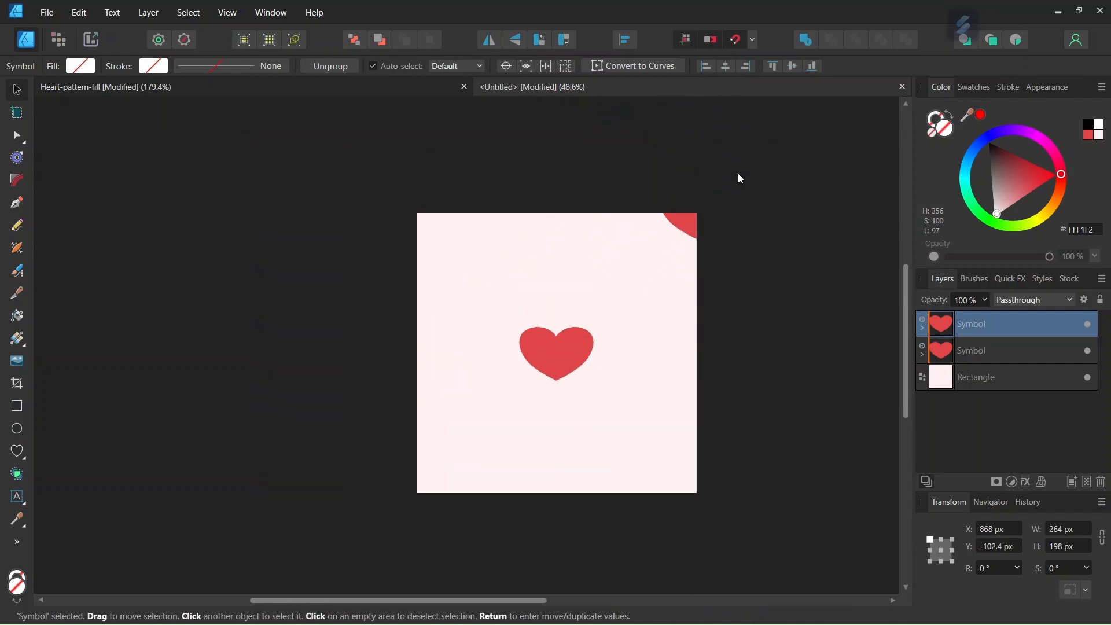
{"action": "scroll", "coordinate": [783, 164], "scroll_direction": "up", "scroll_amount": 2}
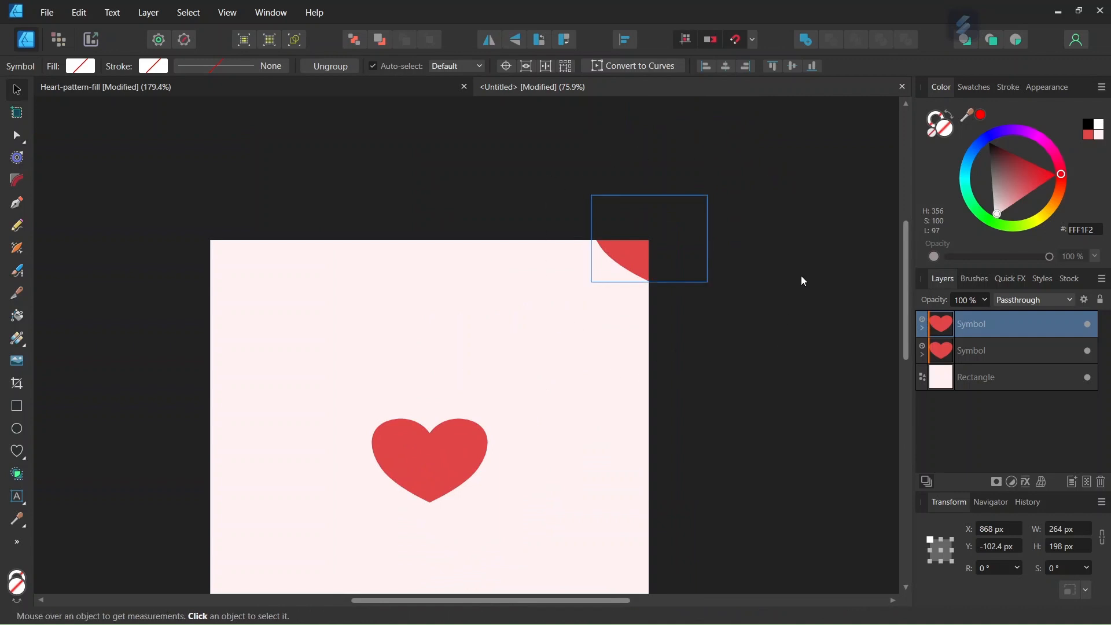
{"action": "scroll", "coordinate": [803, 278], "scroll_direction": "up", "scroll_amount": 1}
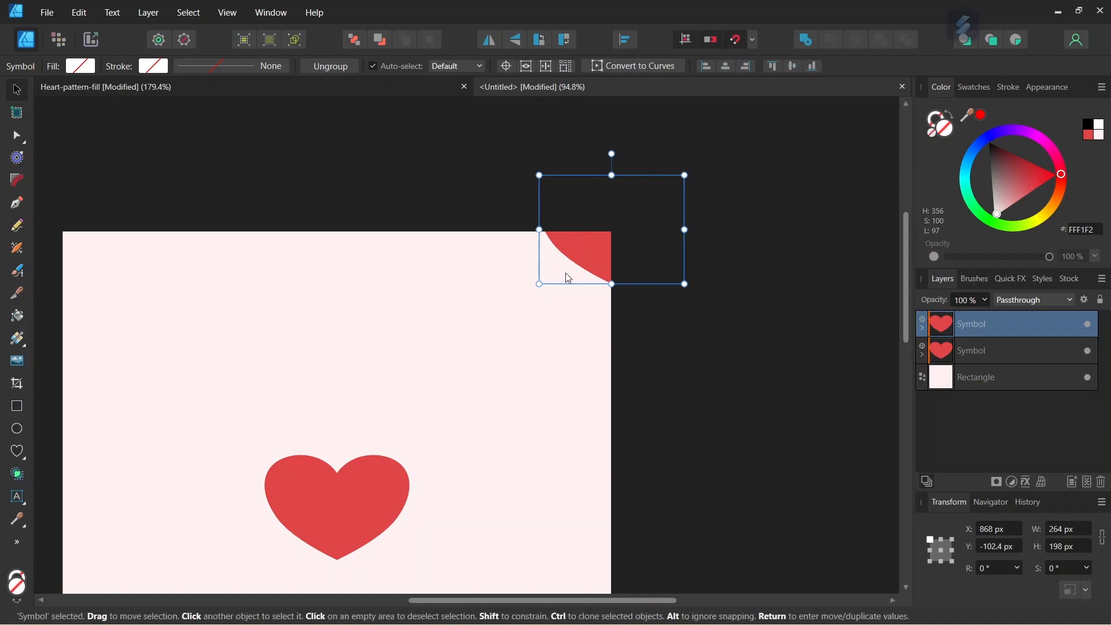
{"action": "scroll", "coordinate": [631, 331], "scroll_direction": "down", "scroll_amount": 3}
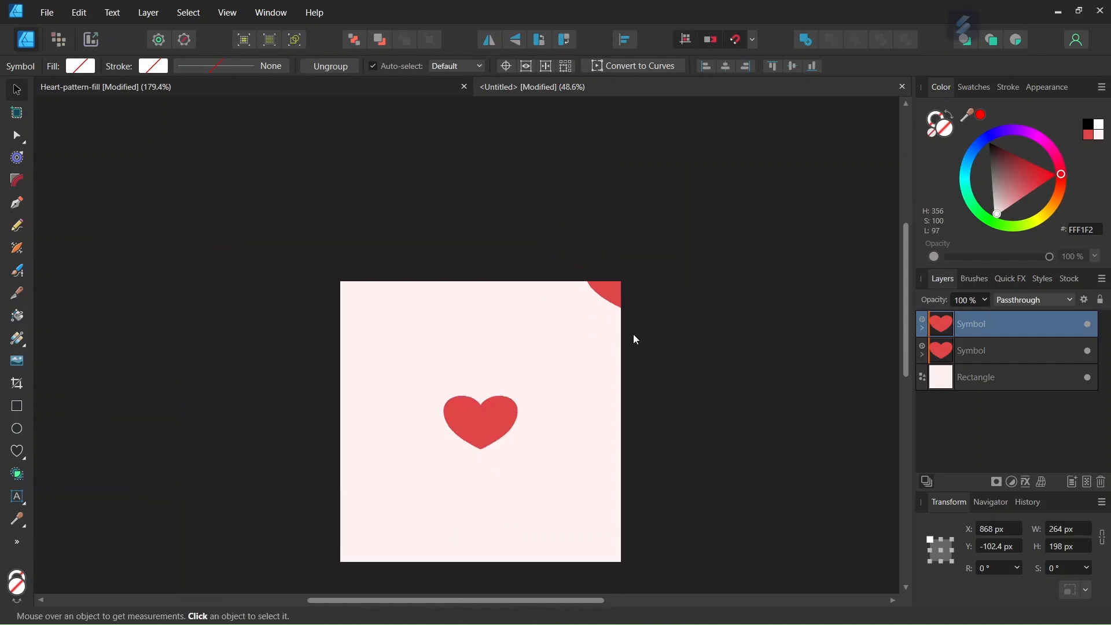
- Duplicate the heart on the page's upper-right corner and move the copy onto the upper-left corner, at X -132 px, Y -102.4 px
{"action": "left_click", "coordinate": [664, 348]}
{"action": "left_click", "coordinate": [624, 281]}
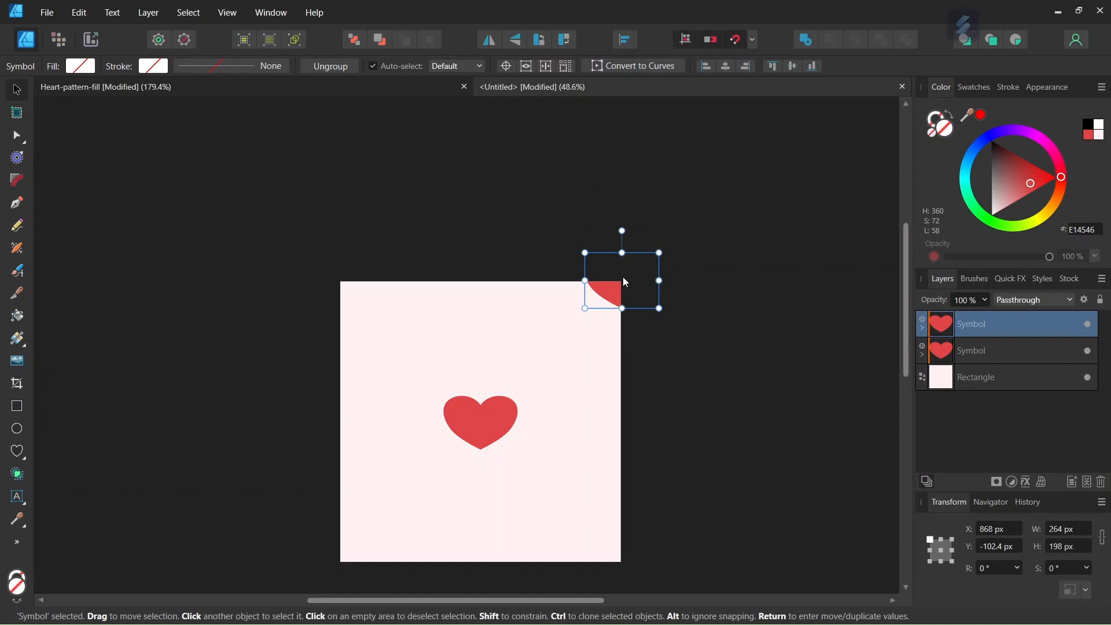
{"action": "key", "text": "ctrl+j"}
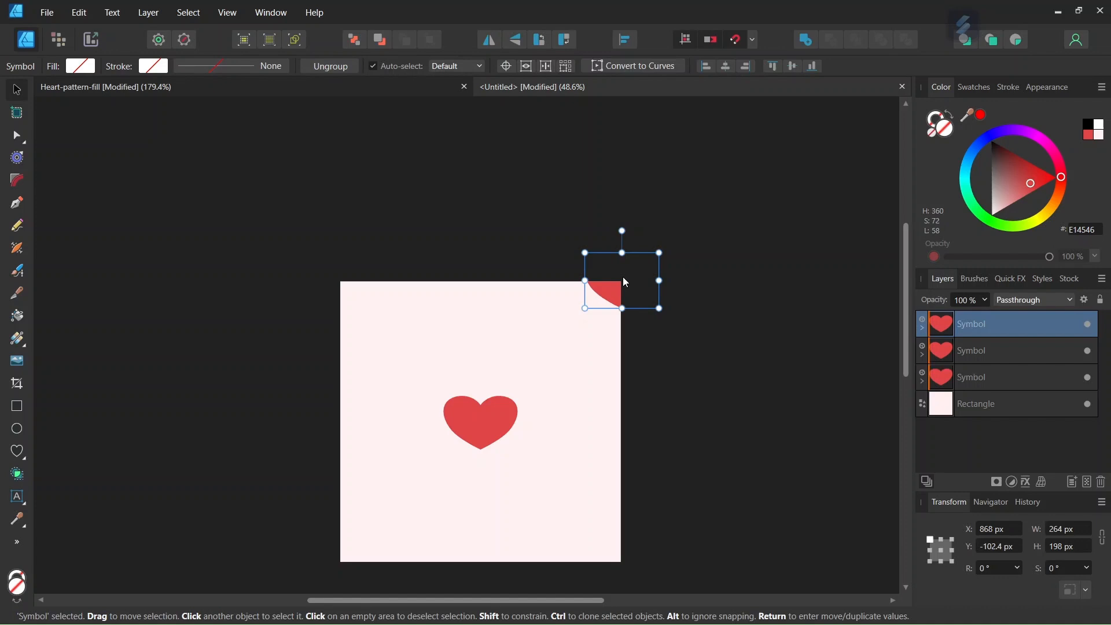
{"action": "left_click_drag", "start_coordinate": [625, 282], "coordinate": [349, 282]}
{"action": "scroll", "coordinate": [342, 300], "scroll_direction": "up", "scroll_amount": 2}
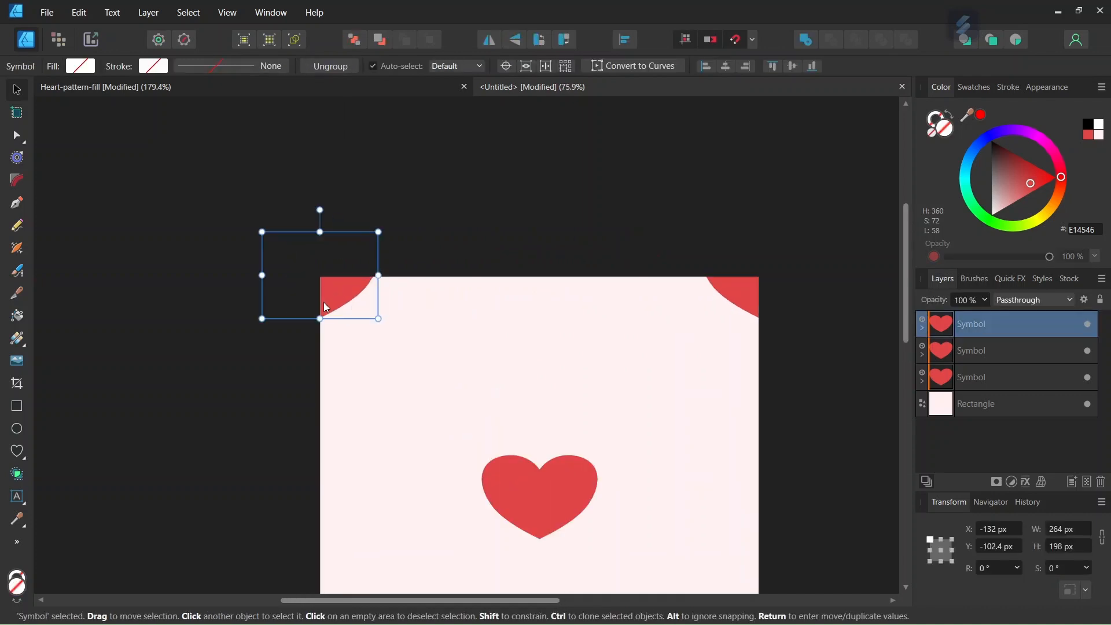
- Duplicate both upper corner hearts together and move the copies straight down onto the page's lower corners, at X -132 px, Y 904.4 px
{"action": "scroll", "coordinate": [325, 303], "scroll_direction": "down", "scroll_amount": 2}
{"action": "scroll", "coordinate": [341, 298], "scroll_direction": "up", "scroll_amount": 1}
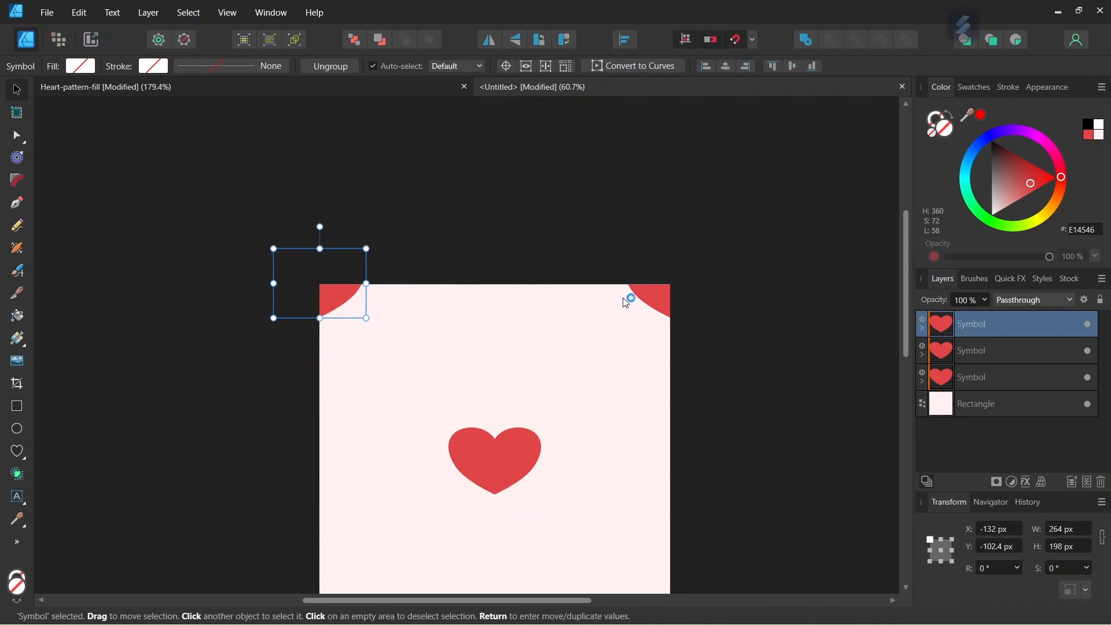
{"action": "left_click", "coordinate": [659, 297], "text": "shift"}
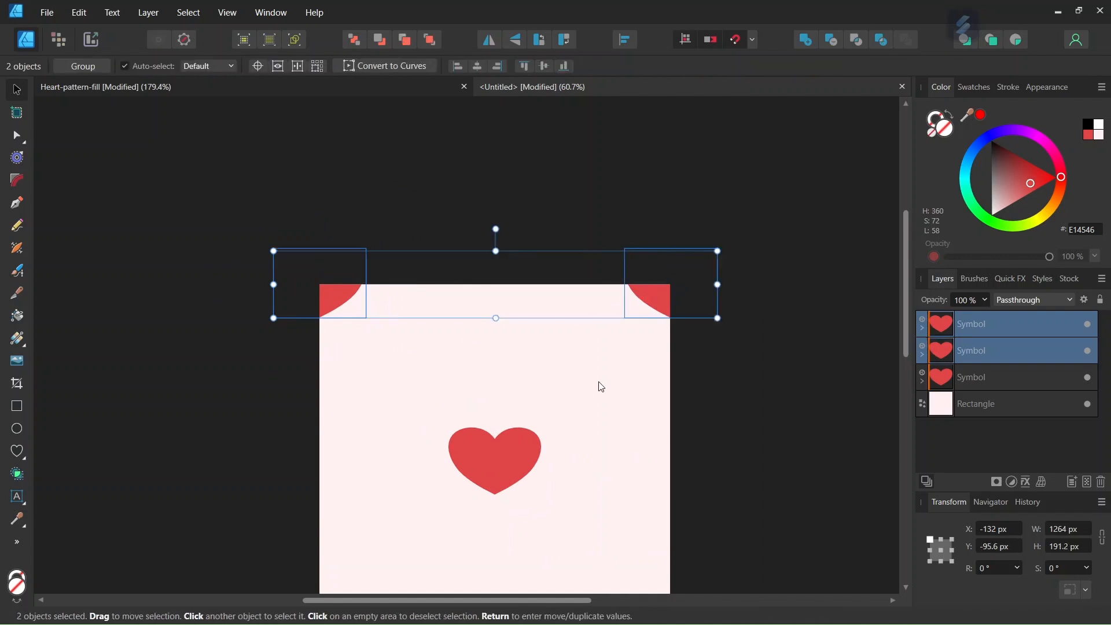
{"action": "key", "text": "ctrl+j"}
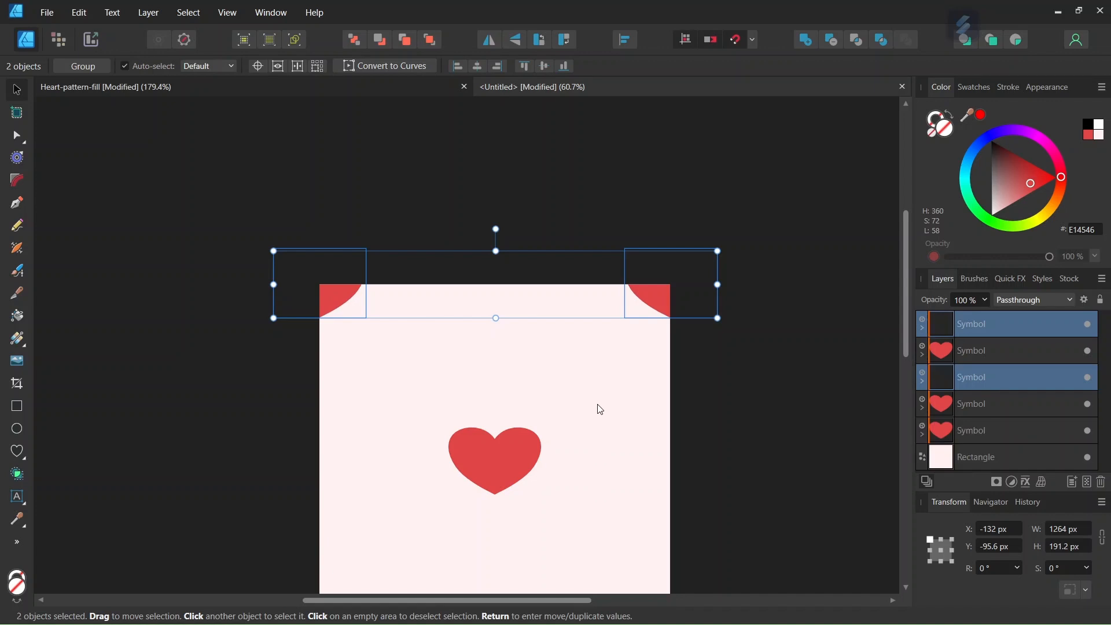
{"action": "scroll", "coordinate": [596, 405], "scroll_direction": "down", "scroll_amount": 2}
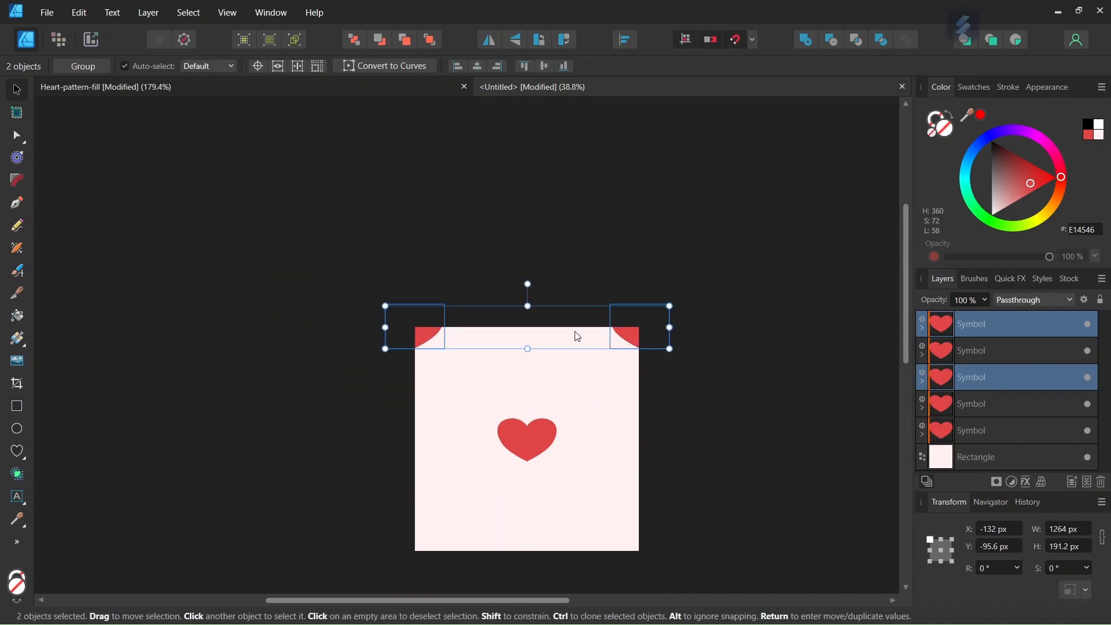
{"action": "left_click_drag", "start_coordinate": [577, 335], "coordinate": [506, 515]}
{"action": "scroll", "coordinate": [559, 543], "scroll_direction": "right", "scroll_amount": 1}
{"action": "scroll", "coordinate": [535, 528], "scroll_direction": "down", "scroll_amount": 2}
{"action": "scroll", "coordinate": [505, 528], "scroll_direction": "up", "scroll_amount": 2}
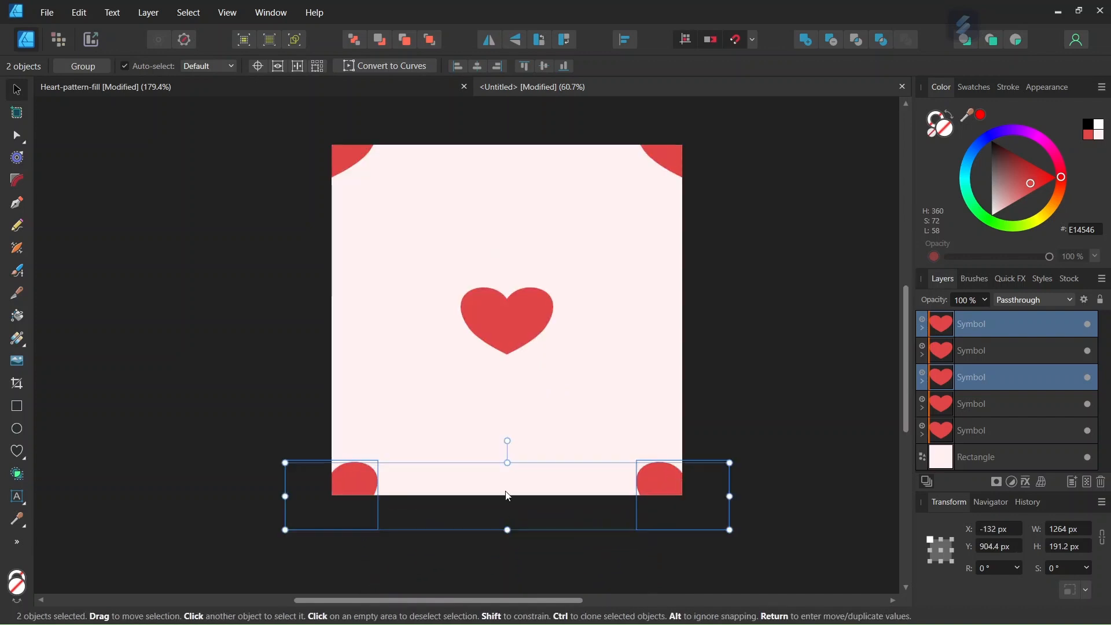
{"action": "left_click", "coordinate": [297, 409]}
- Compare the tile with the finished pattern in the Heart-pattern-fill document, and return to the untitled tile document
{"action": "scroll", "coordinate": [496, 457], "scroll_direction": "down", "scroll_amount": 1}
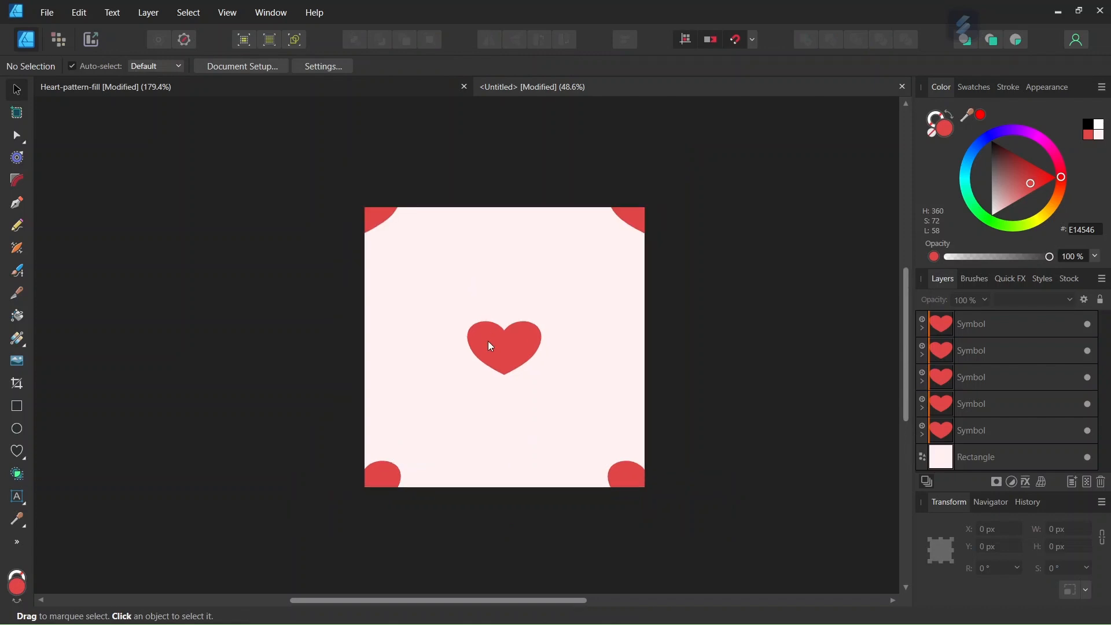
{"action": "scroll", "coordinate": [488, 341], "scroll_direction": "down", "scroll_amount": 1}
{"action": "scroll", "coordinate": [487, 339], "scroll_direction": "up", "scroll_amount": 1}
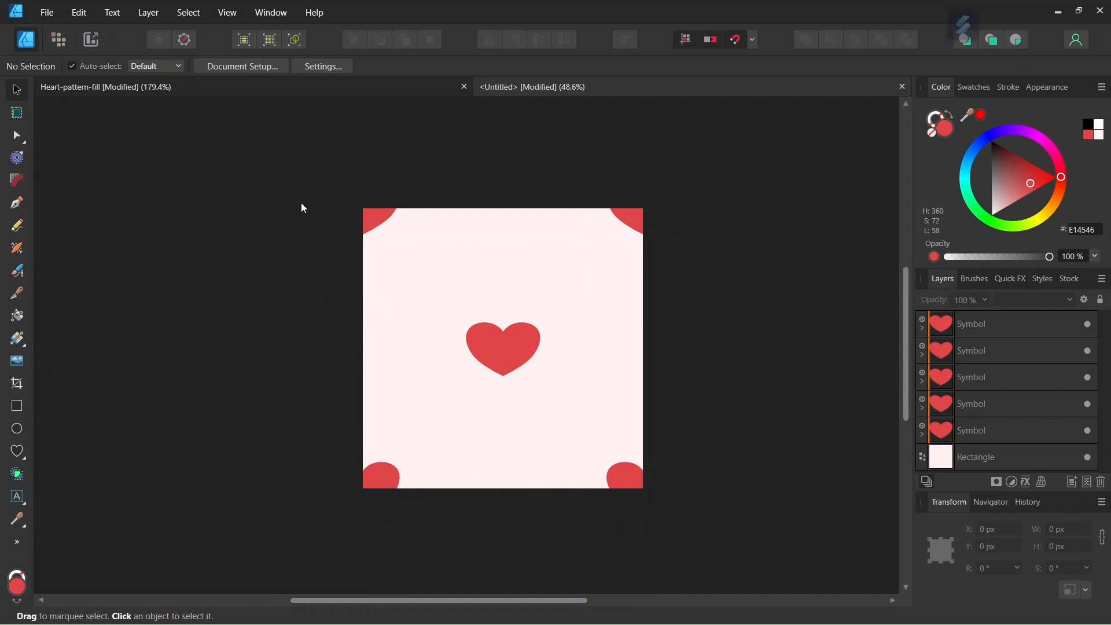
{"action": "key", "text": "ctrl+Tab"}
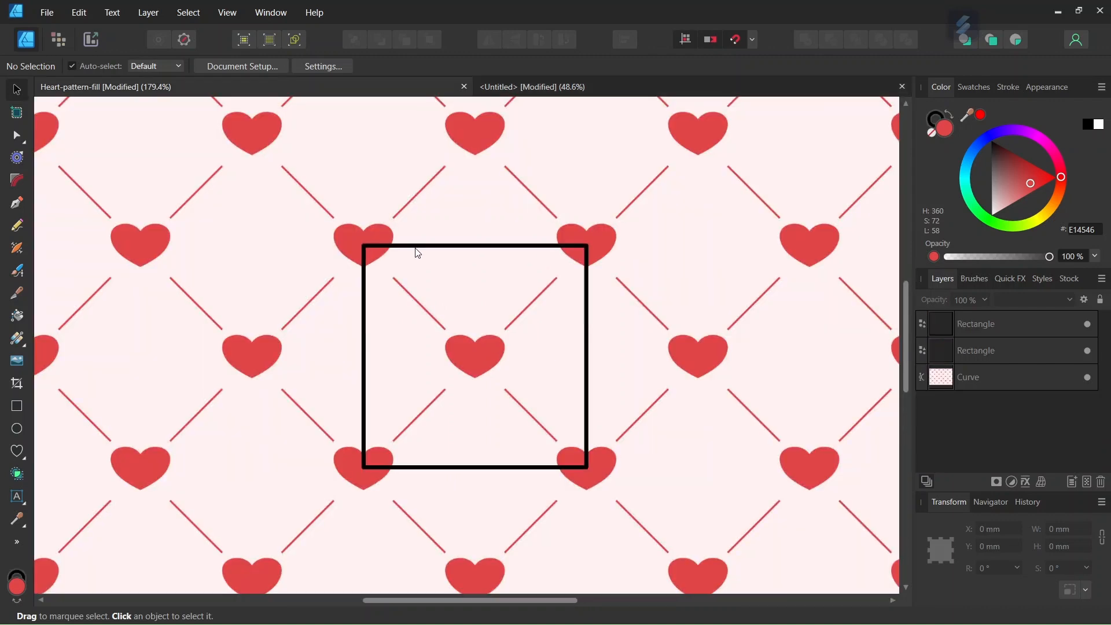
{"action": "left_click", "coordinate": [543, 88]}
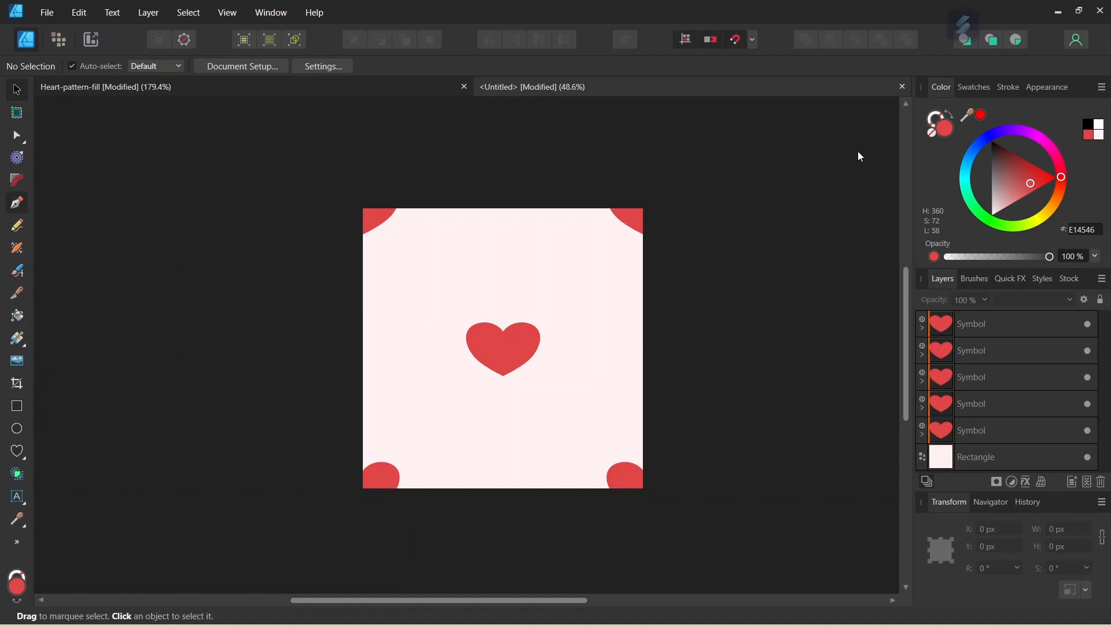
- Set up the Pen tool with no fill and a 2 pt stroke in E14546 with squared-off line ends
{"action": "key", "text": "p"}
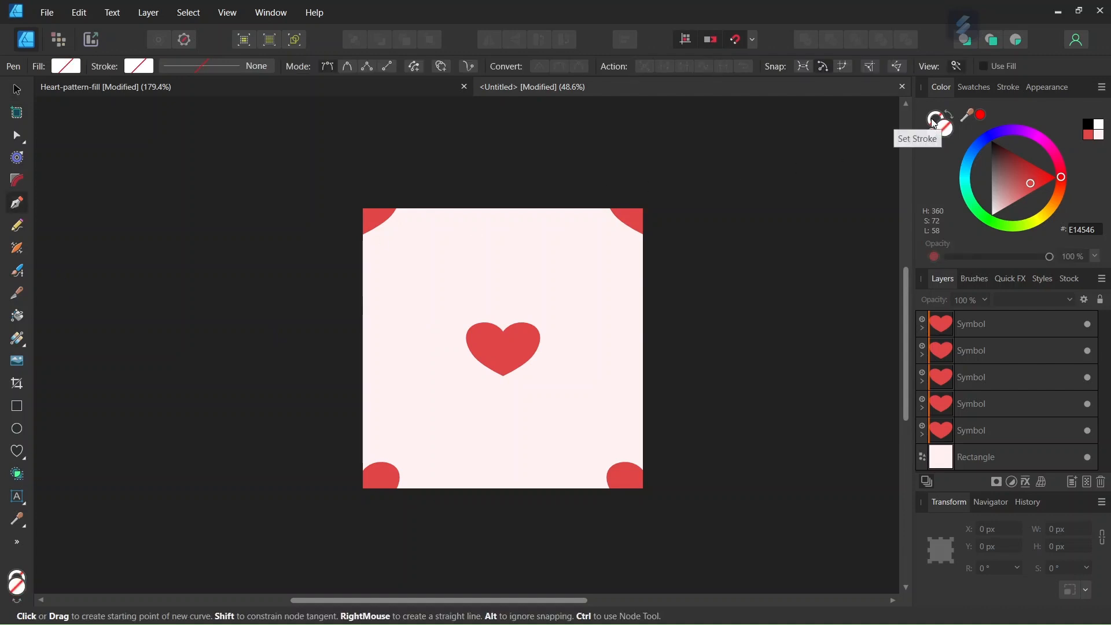
{"action": "left_click", "coordinate": [931, 119]}
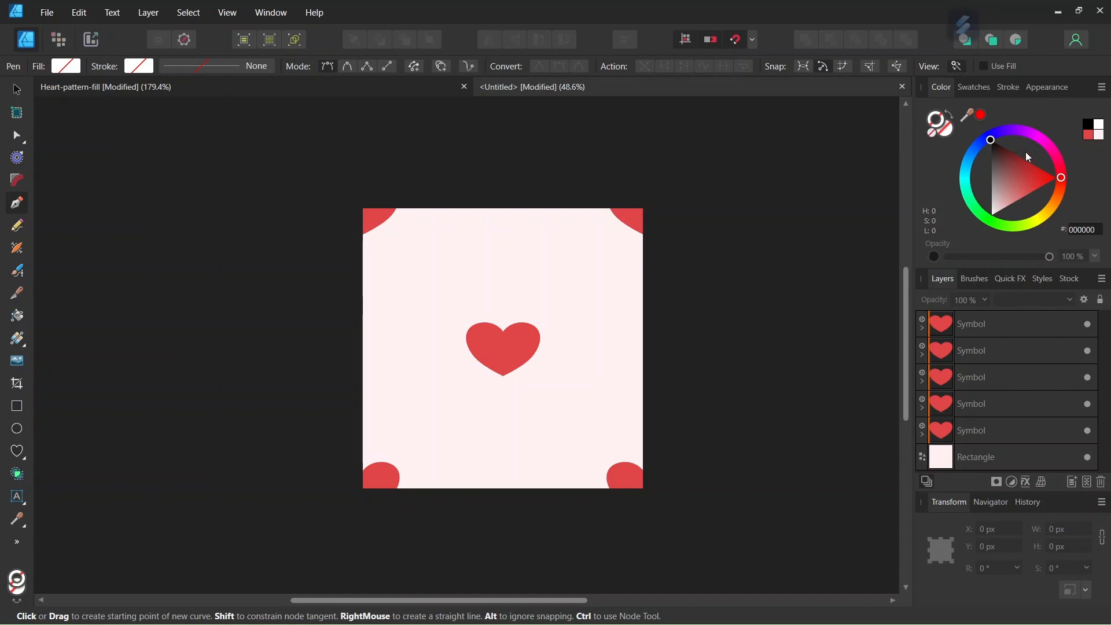
{"action": "left_click", "coordinate": [1088, 137]}
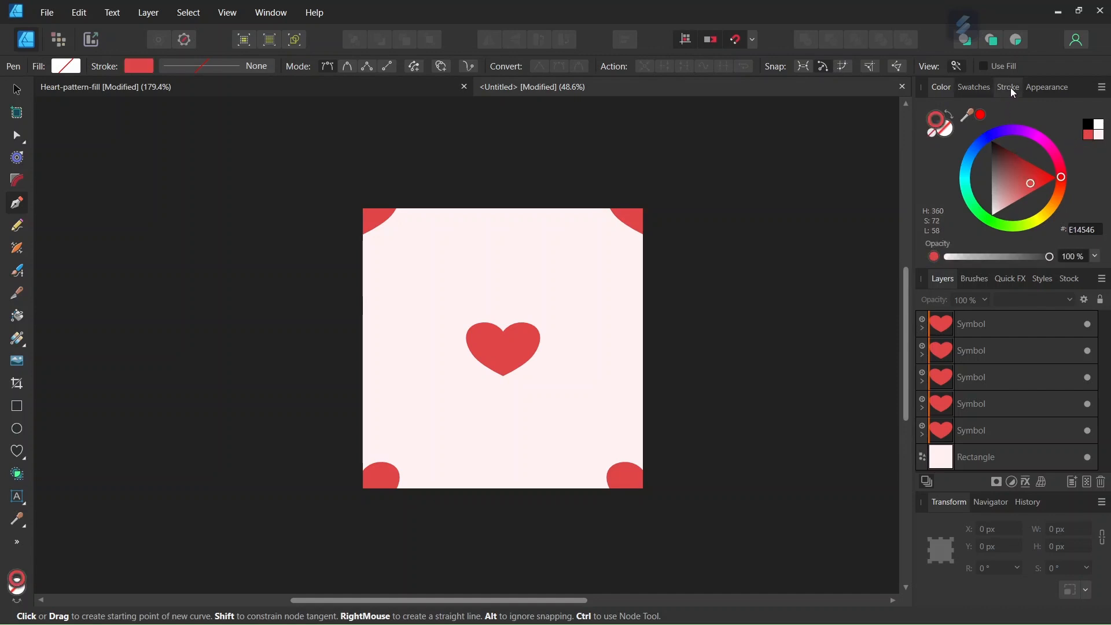
{"action": "left_click", "coordinate": [1008, 86]}
{"action": "left_click", "coordinate": [1091, 131]}
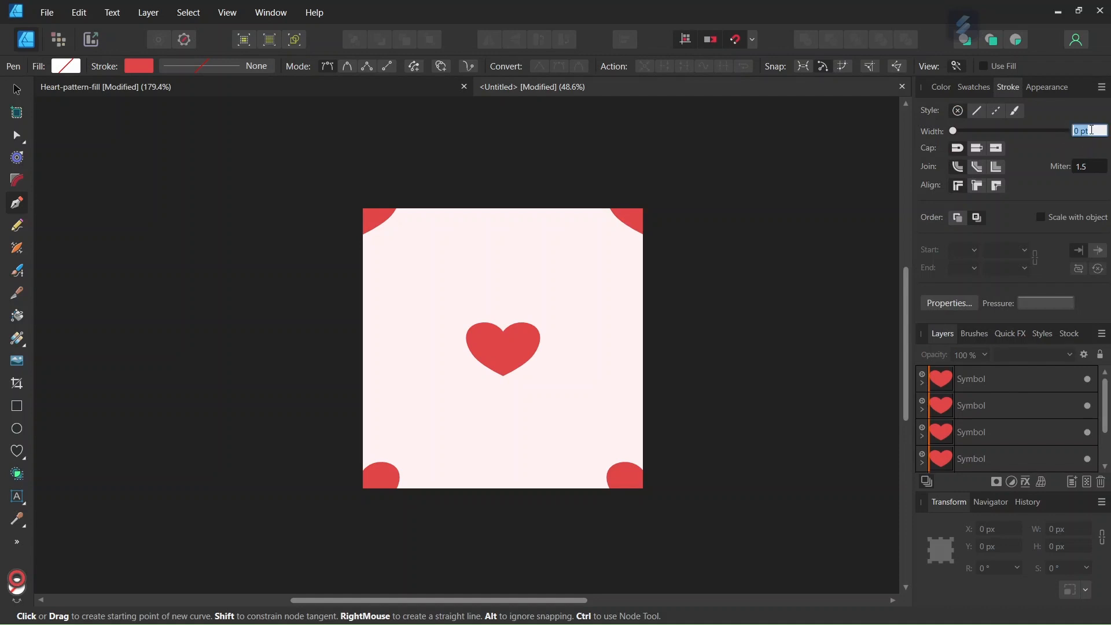
{"action": "type", "text": "2"}
{"action": "key", "text": "Return"}
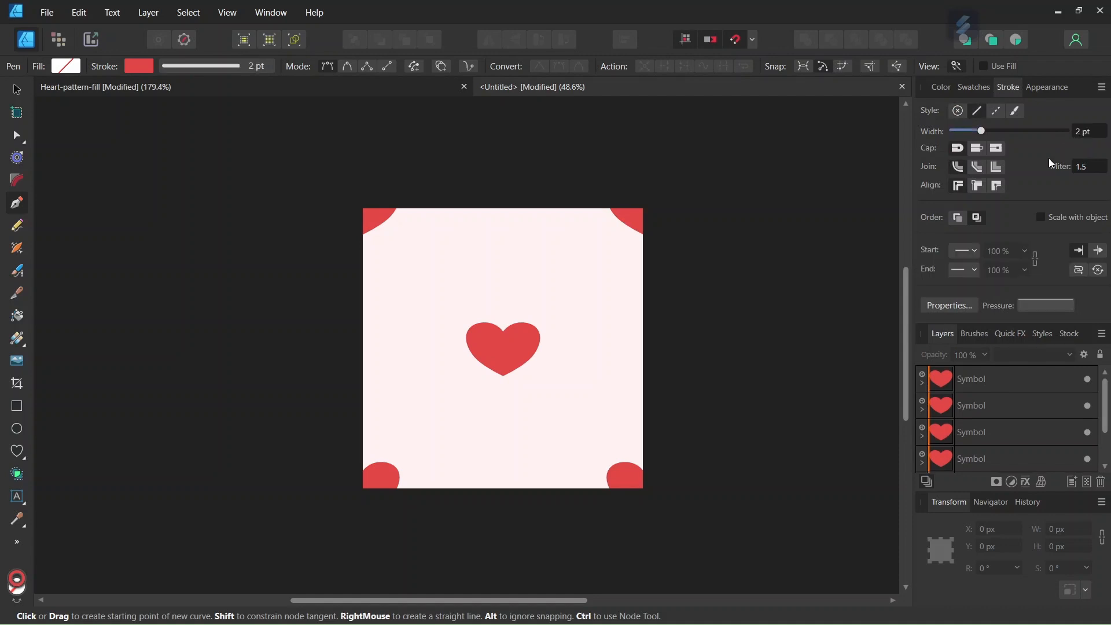
{"action": "left_click", "coordinate": [998, 151]}
- Draw a vertical line about 303 px long from the middle of the page's top edge towards the central heart
{"action": "scroll", "coordinate": [468, 280], "scroll_direction": "up", "scroll_amount": 1}
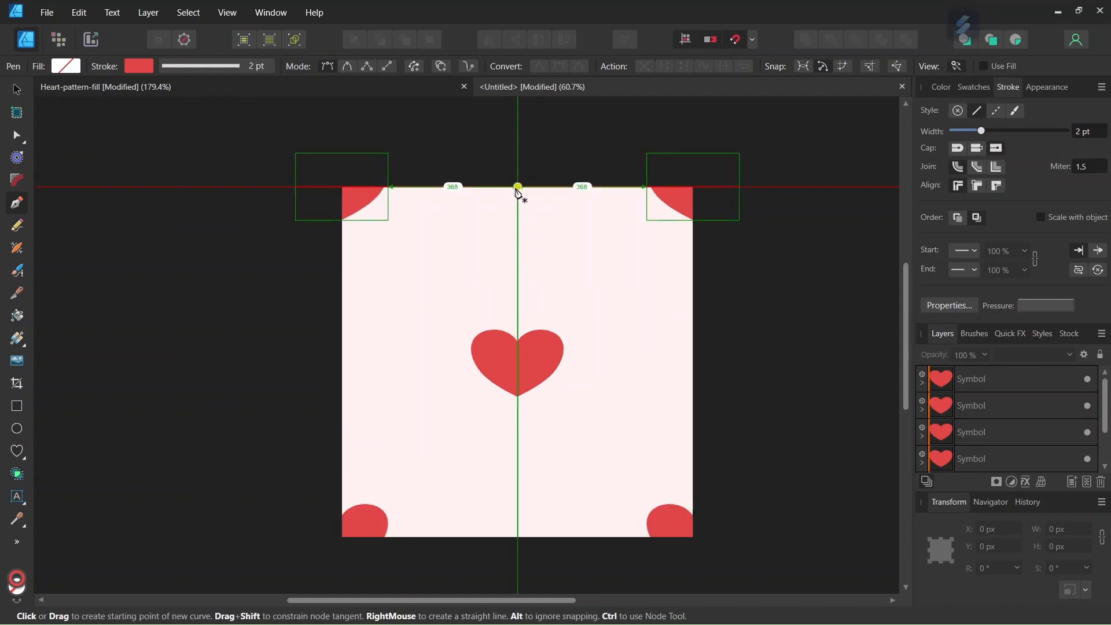
{"action": "left_click", "coordinate": [518, 187]}
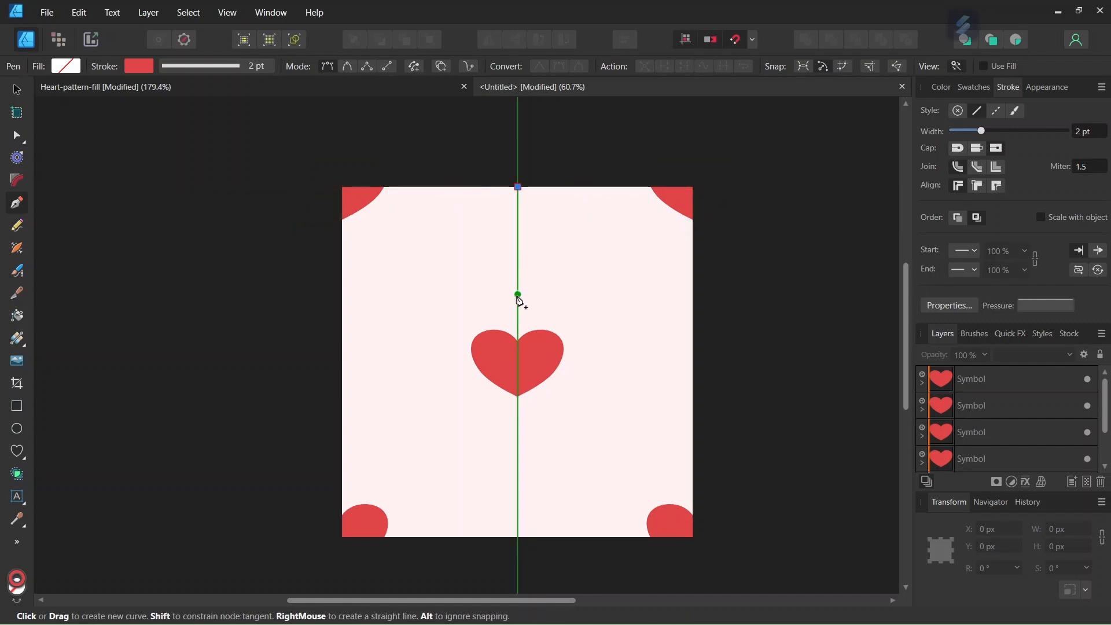
{"action": "left_click", "coordinate": [518, 294]}
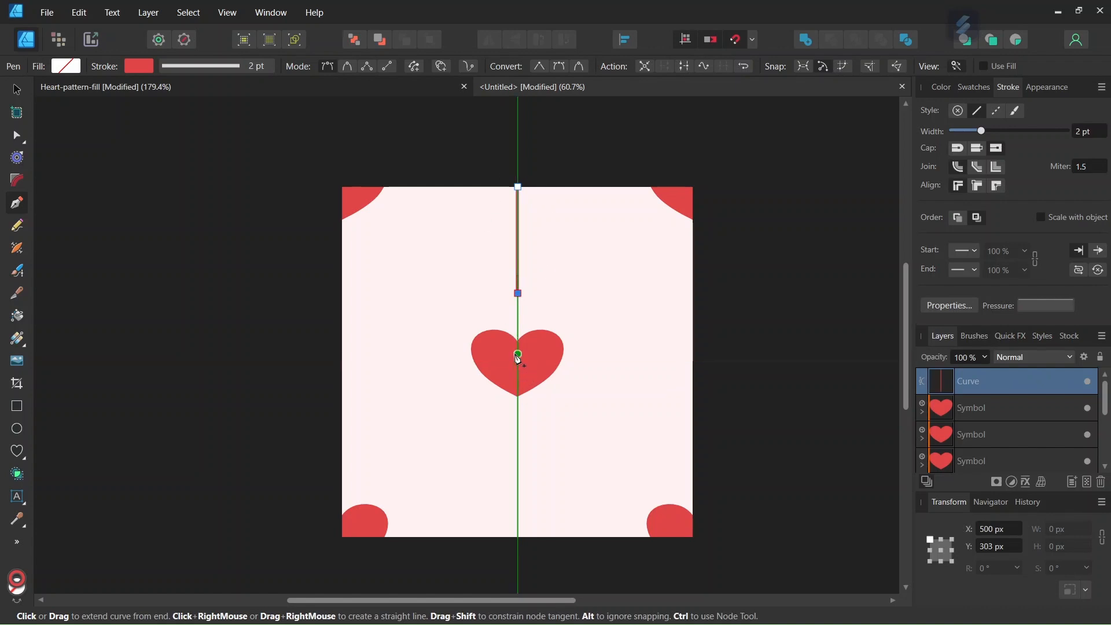
- Place the line's transform origin at the page centre (500, 500 px) and rotate the line by +45° around it
{"action": "left_click", "coordinate": [17, 90]}
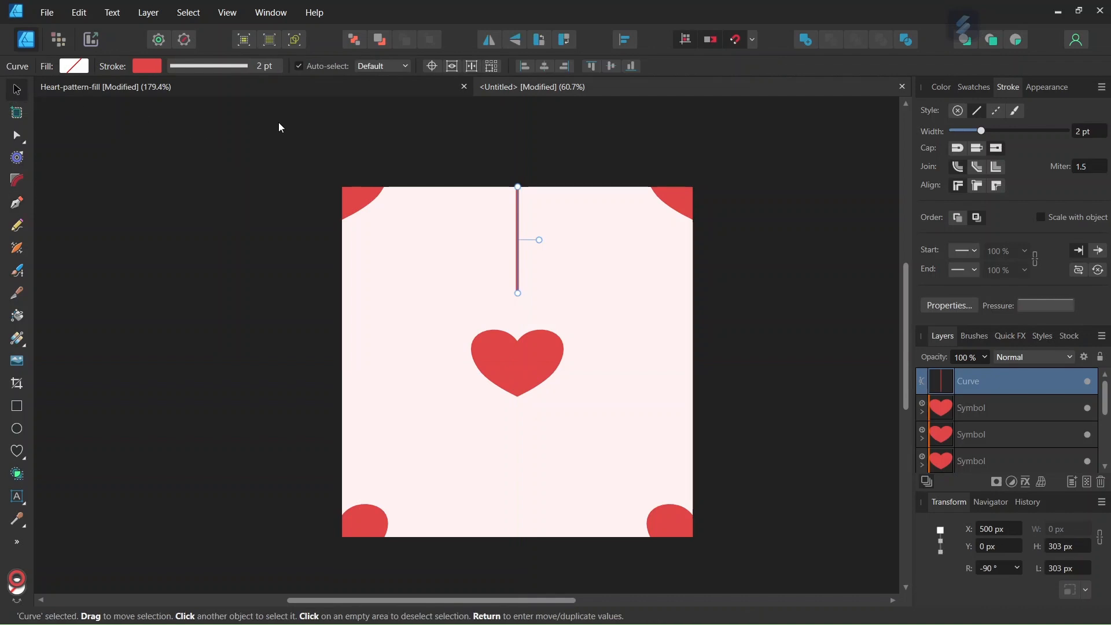
{"action": "left_click", "coordinate": [431, 66]}
{"action": "left_click_drag", "start_coordinate": [517, 239], "coordinate": [518, 362]}
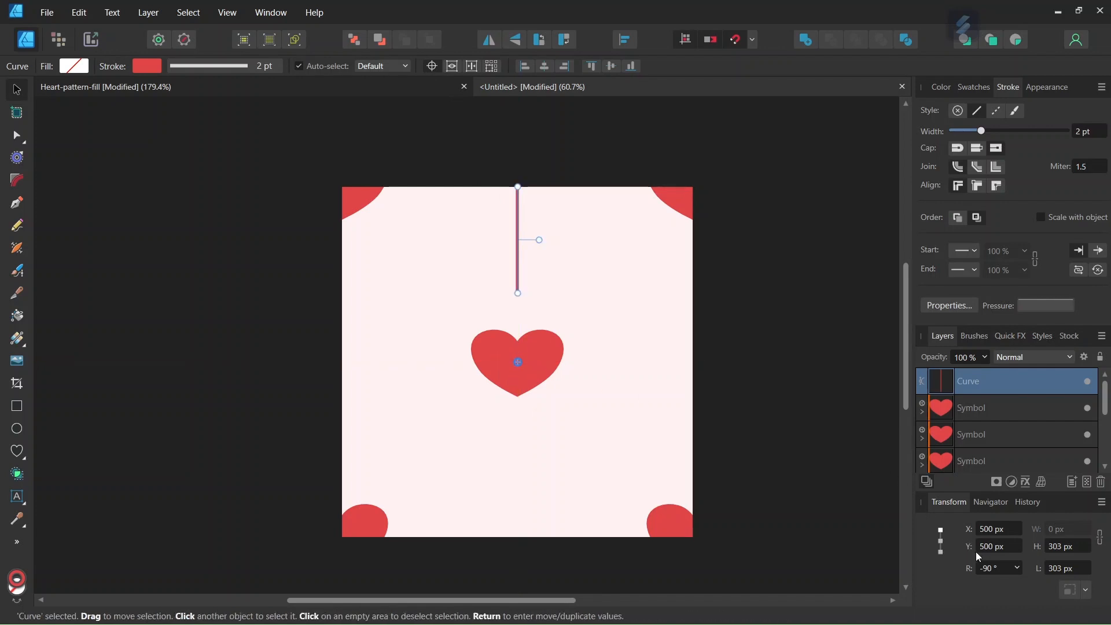
{"action": "left_click", "coordinate": [996, 572]}
{"action": "left_click", "coordinate": [999, 571]}
{"action": "type", "text": "+45"}
{"action": "key", "text": "Return"}
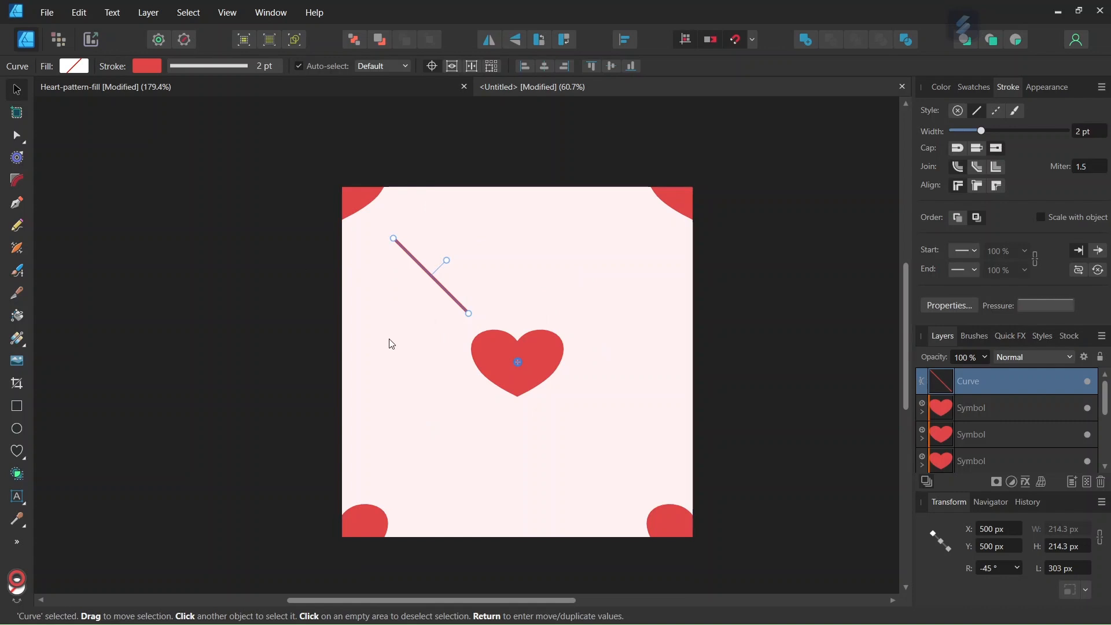
- Create three duplicates of the diagonal line with Move / Duplicate, using a rotation of 90° around the page centre
{"action": "key", "text": "Return"}
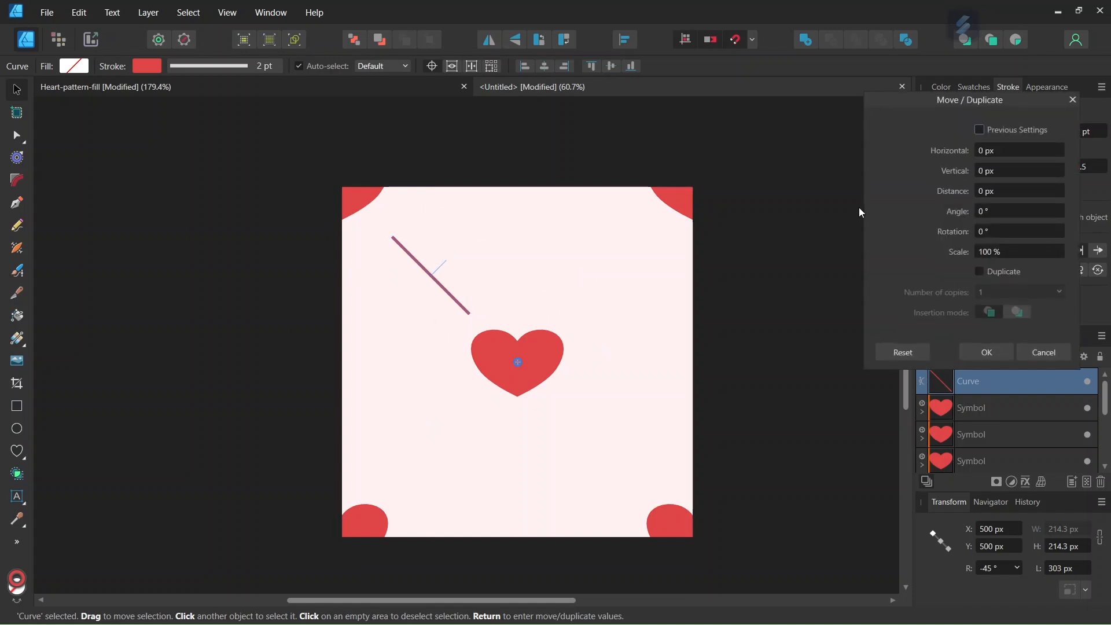
{"action": "left_click_drag", "start_coordinate": [955, 102], "coordinate": [822, 103]}
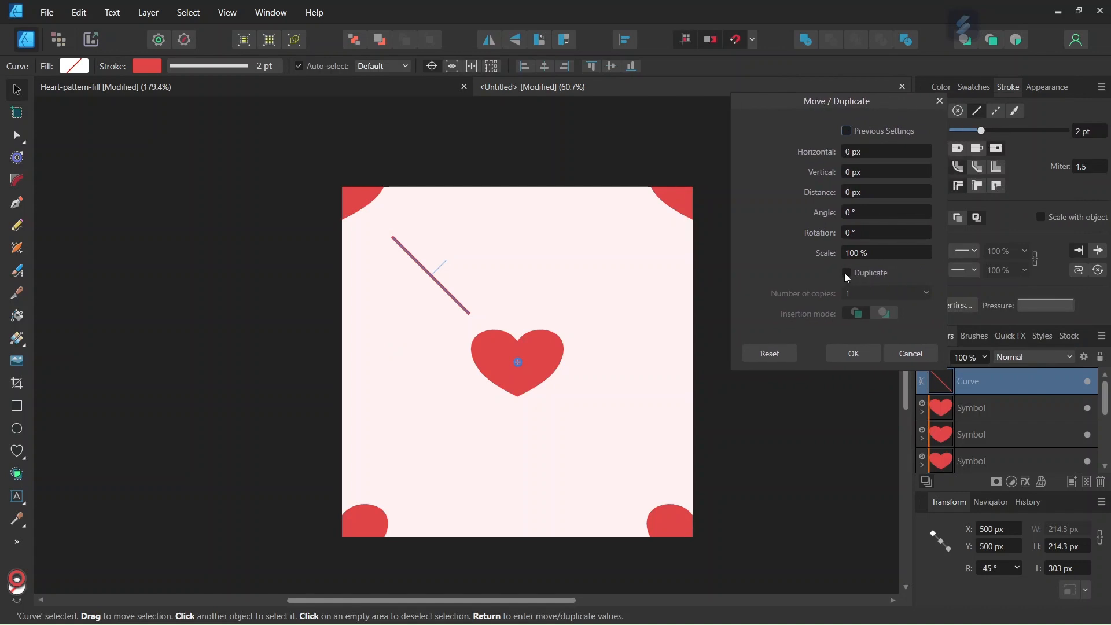
{"action": "left_click", "coordinate": [847, 273]}
{"action": "left_click", "coordinate": [853, 291]}
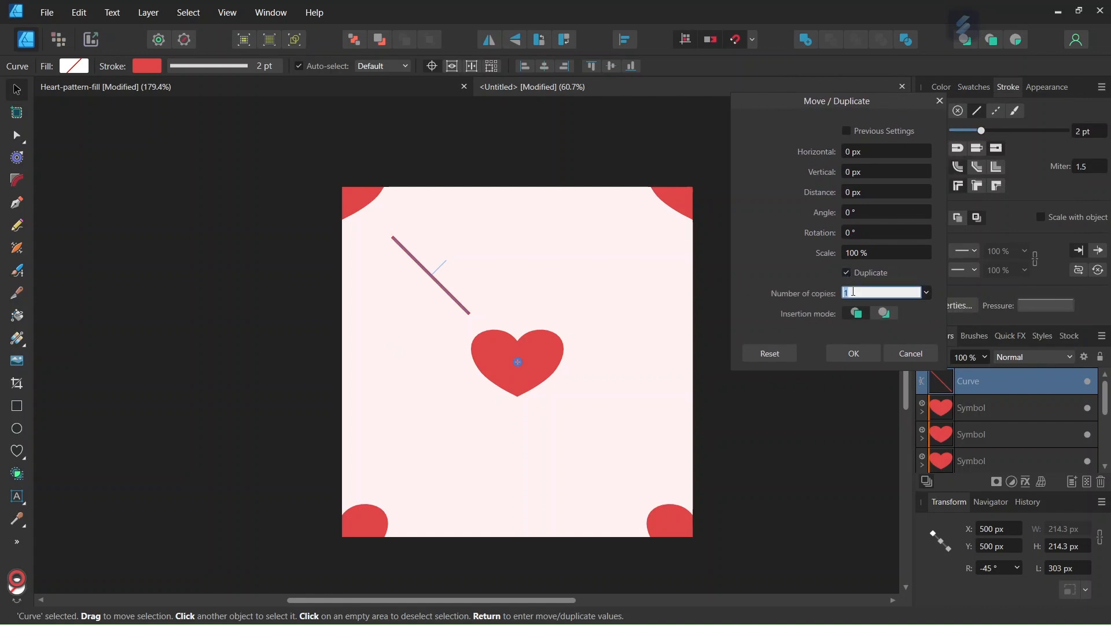
{"action": "type", "text": "3"}
{"action": "left_click", "coordinate": [862, 232]}
{"action": "type", "text": "9"}
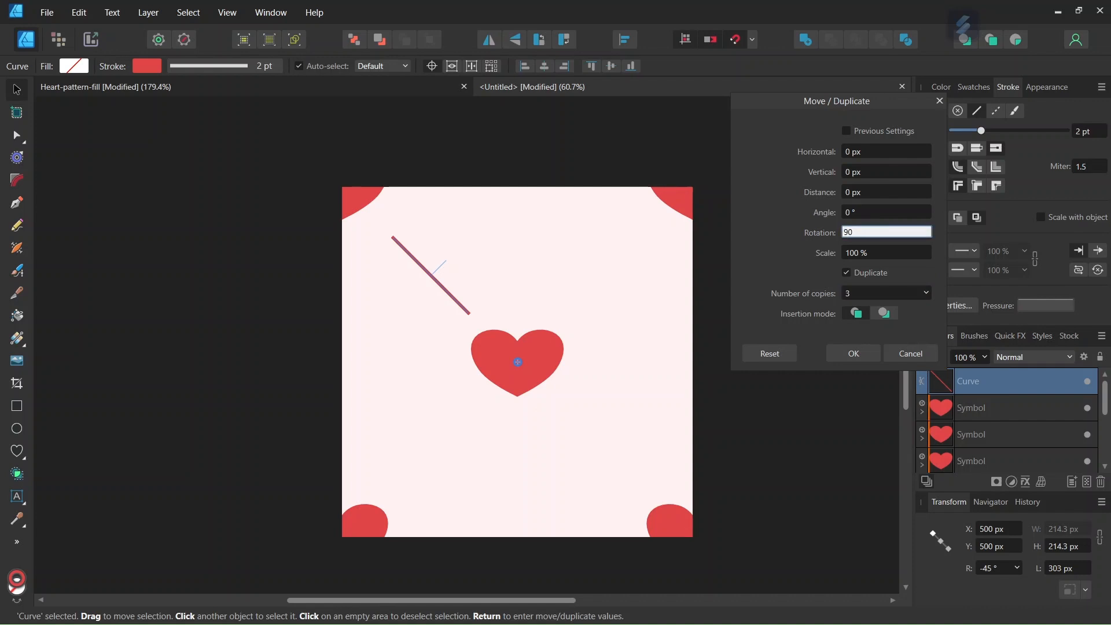
{"action": "type", "text": "0"}
{"action": "key", "text": "Return"}
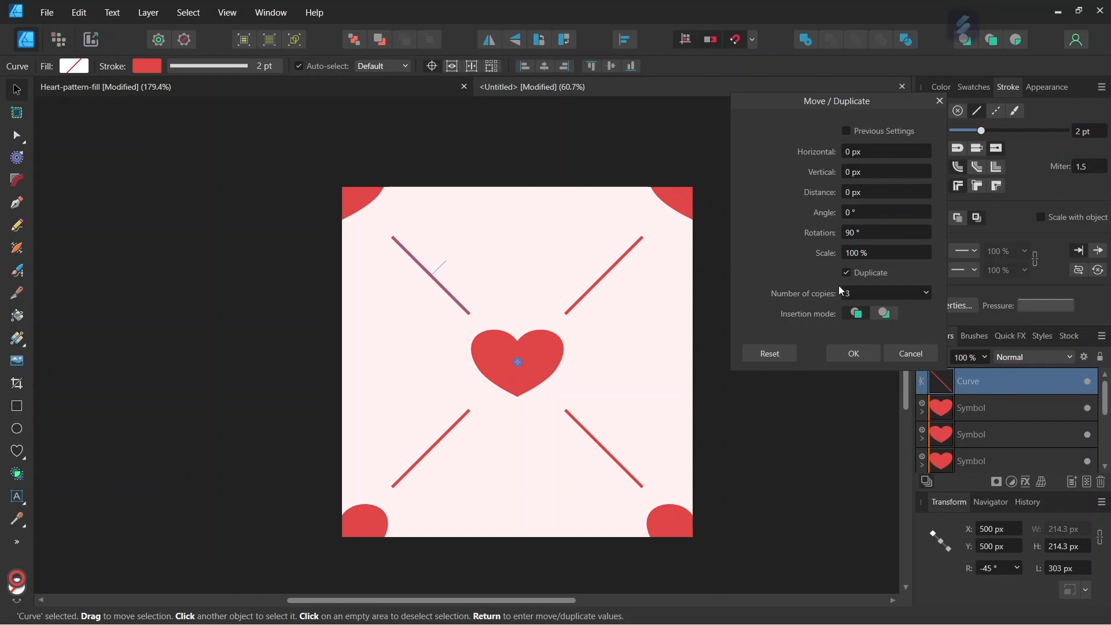
{"action": "left_click", "coordinate": [854, 354]}
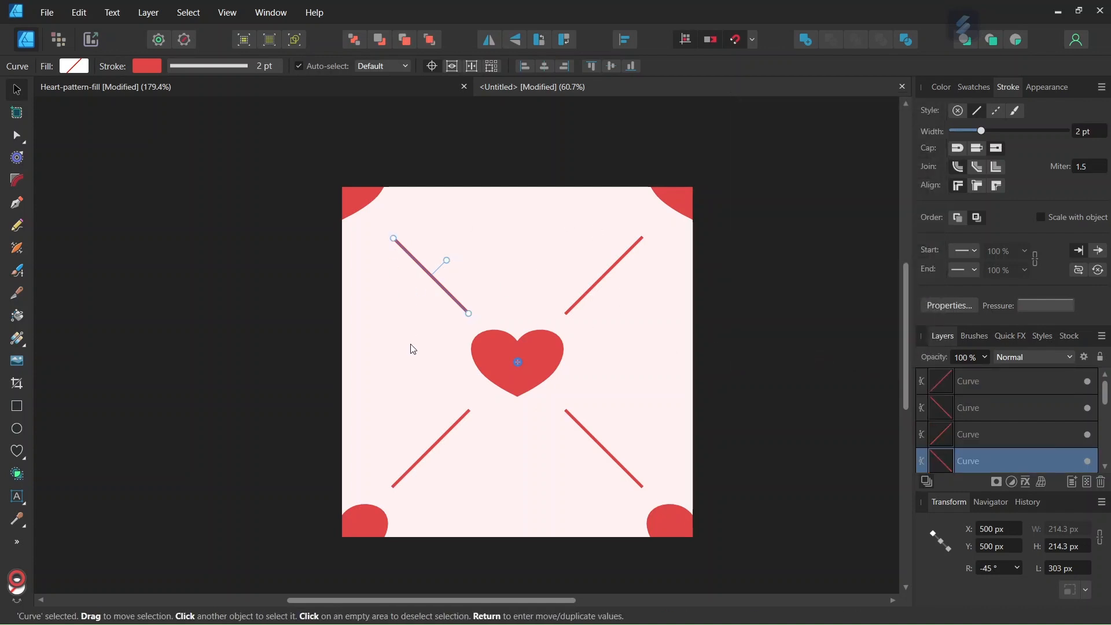
{"action": "scroll", "coordinate": [536, 366], "scroll_direction": "down", "scroll_amount": 1}
{"action": "left_click", "coordinate": [728, 332]}
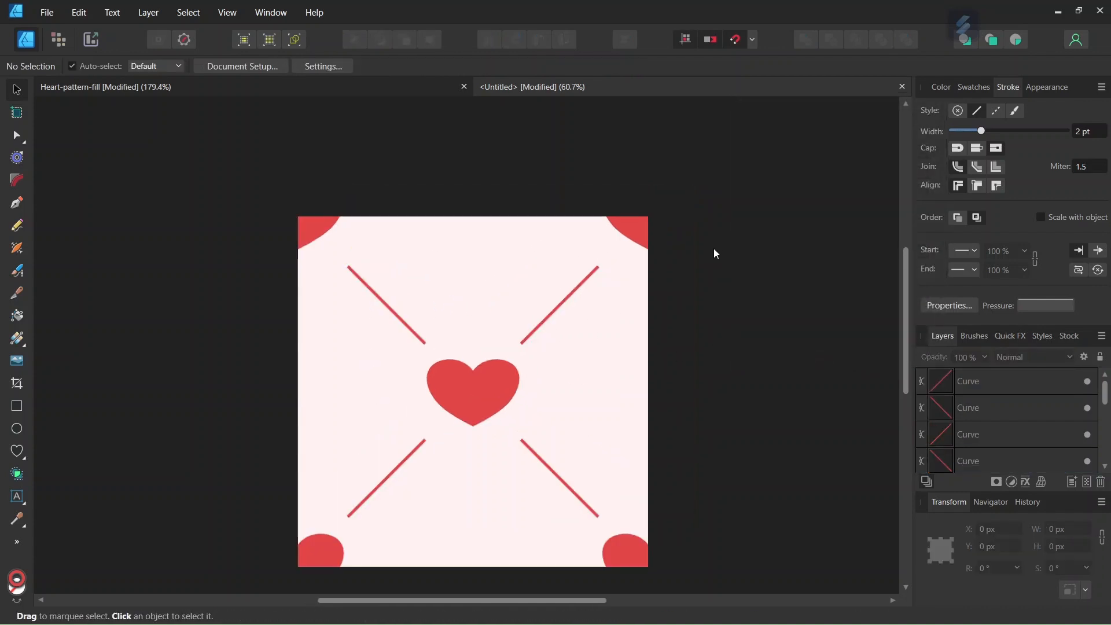
- Select the Heart inside the central symbol and enlarge it around its centre to about 294 × 220.5 px
{"action": "scroll", "coordinate": [710, 243], "scroll_direction": "down", "scroll_amount": 1}
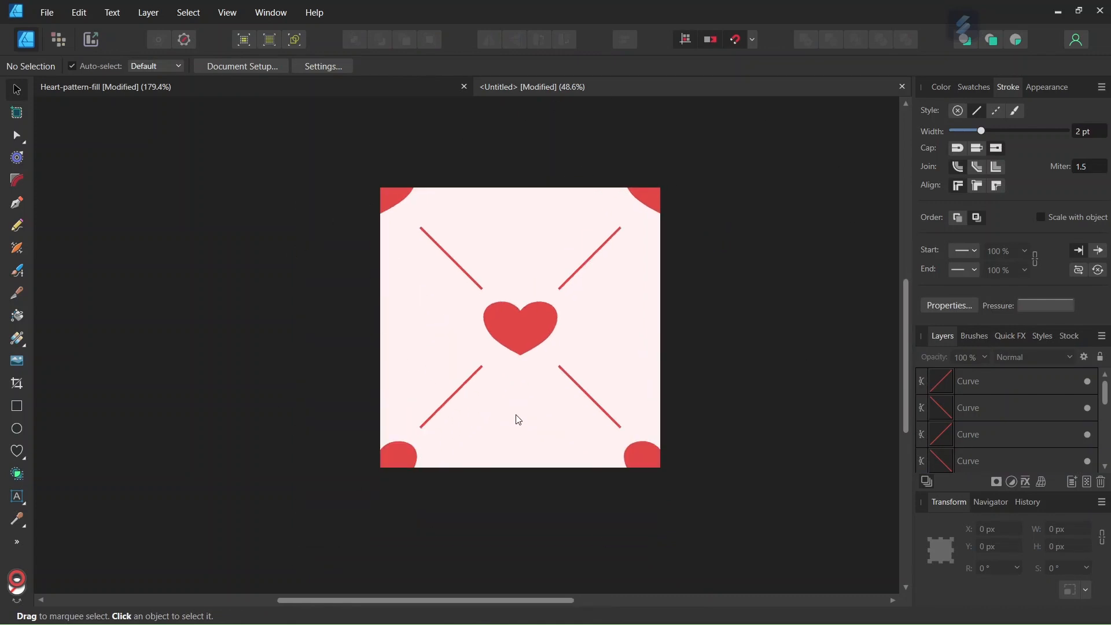
{"action": "scroll", "coordinate": [512, 394], "scroll_direction": "up", "scroll_amount": 1}
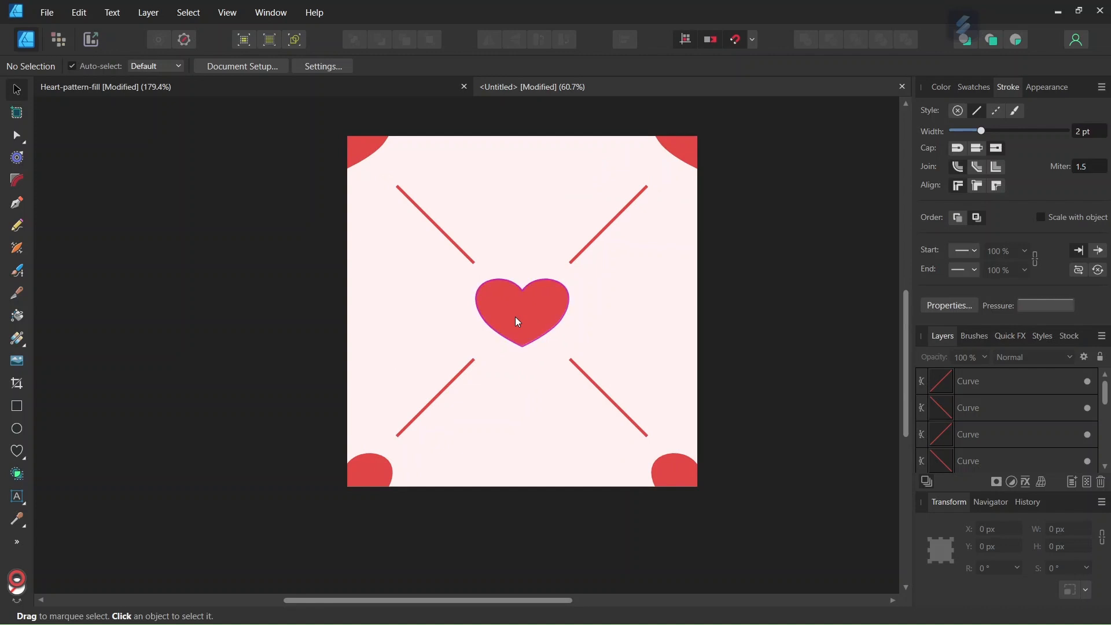
{"action": "left_click", "coordinate": [516, 317]}
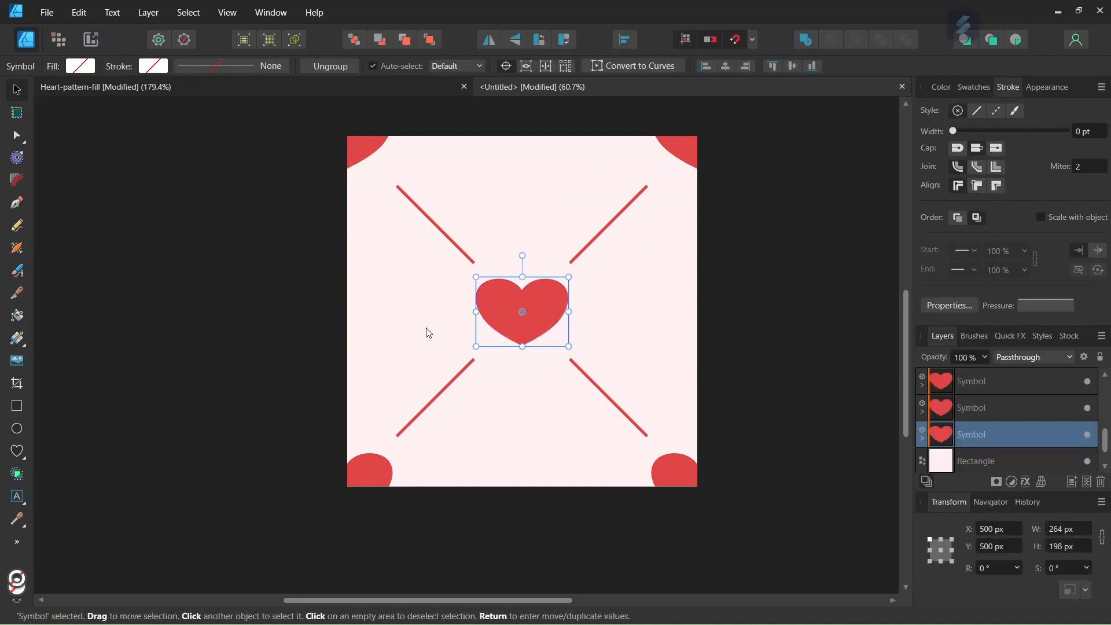
{"action": "left_click", "coordinate": [922, 439]}
{"action": "left_click", "coordinate": [958, 463]}
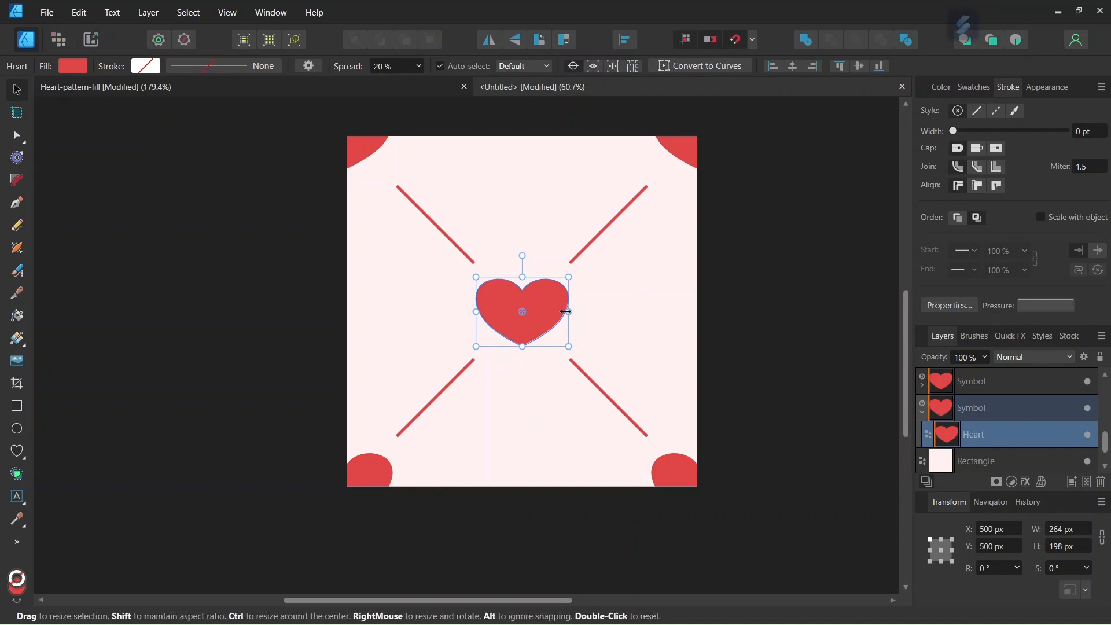
{"action": "left_click_drag", "start_coordinate": [568, 277], "coordinate": [574, 272]}
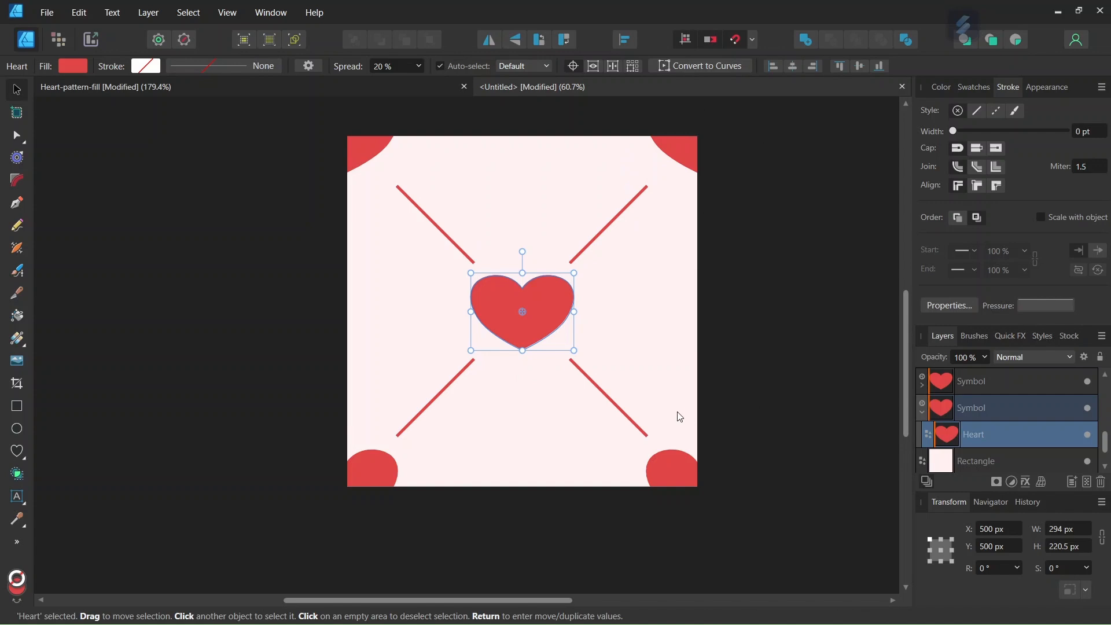
- Undo the last enlargement of the central heart and leave nothing selected
{"action": "left_click", "coordinate": [755, 321]}
{"action": "scroll", "coordinate": [764, 318], "scroll_direction": "down", "scroll_amount": 1}
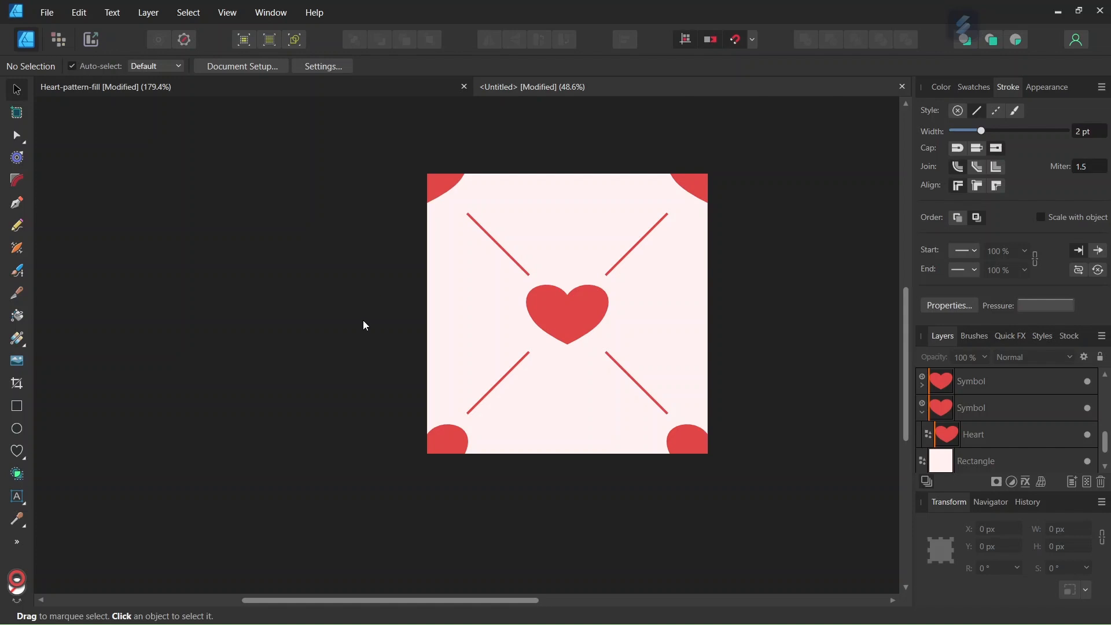
{"action": "key", "text": "ctrl+z"}
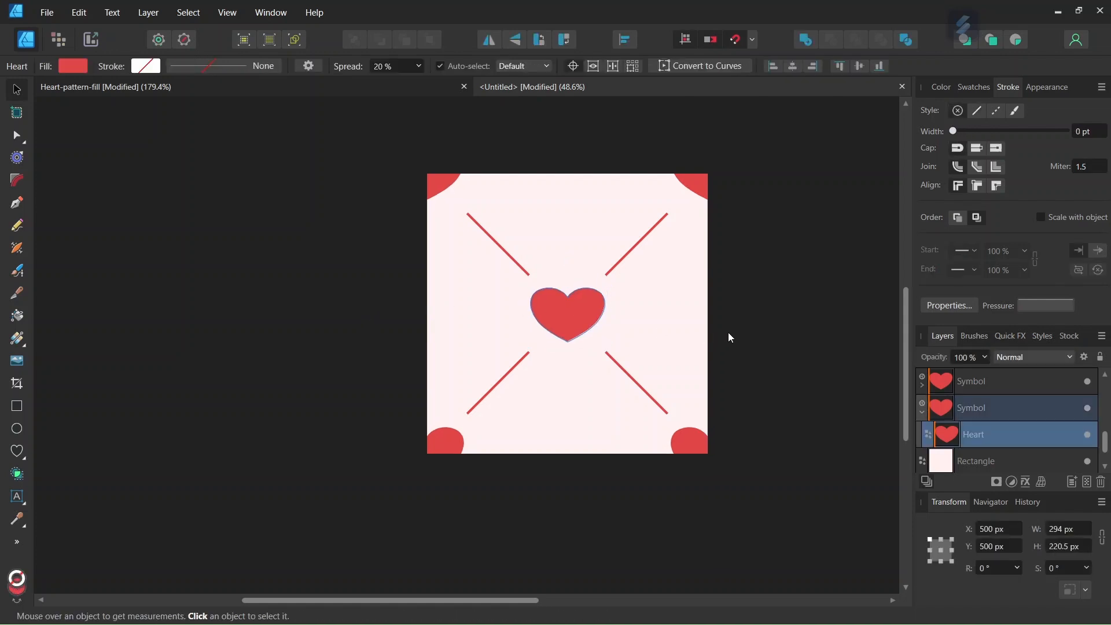
{"action": "left_click", "coordinate": [769, 331]}
{"action": "scroll", "coordinate": [776, 335], "scroll_direction": "up", "scroll_amount": 1}
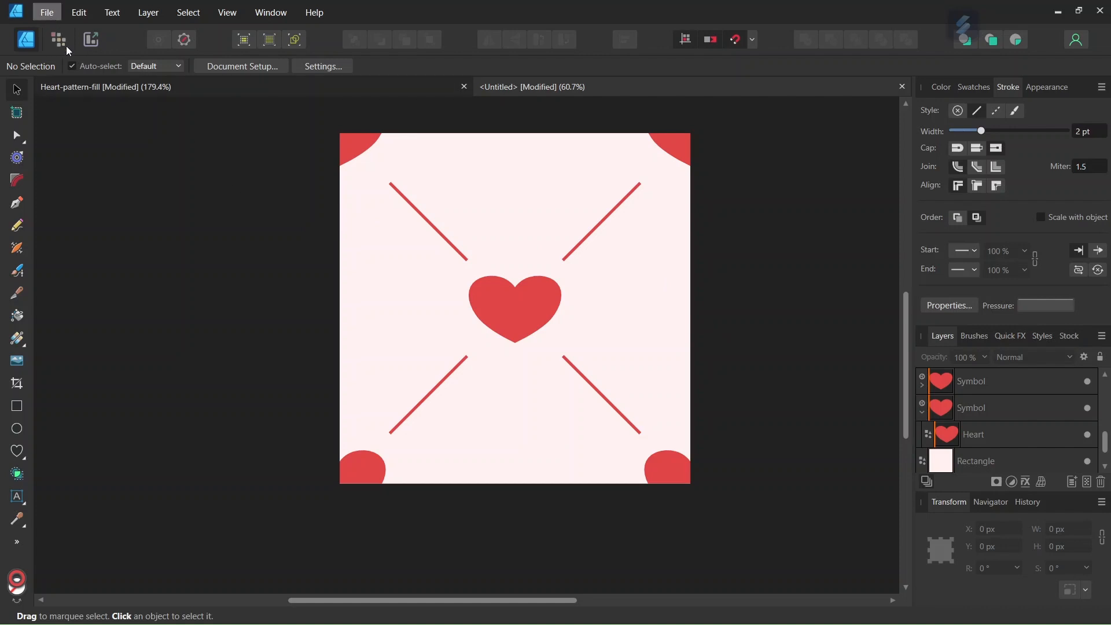
- Export the whole document as a 1000 × 1000 px PNG, saving it over Heart-pattern2 in the Heart Pattern folder
{"action": "left_click", "coordinate": [397, 315]}
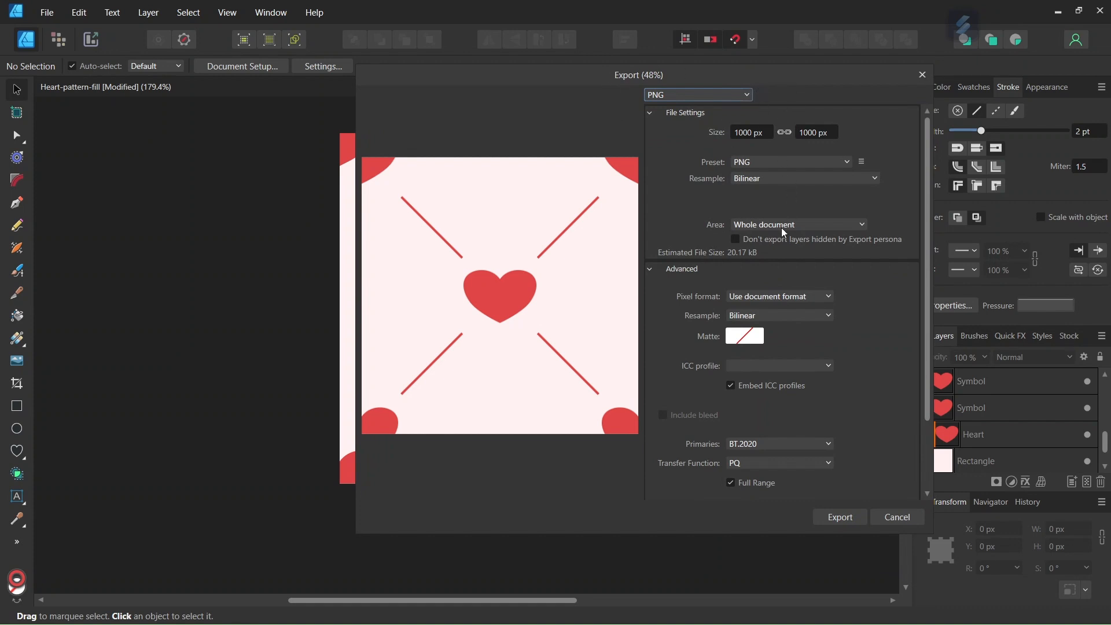
{"action": "left_click", "coordinate": [841, 516]}
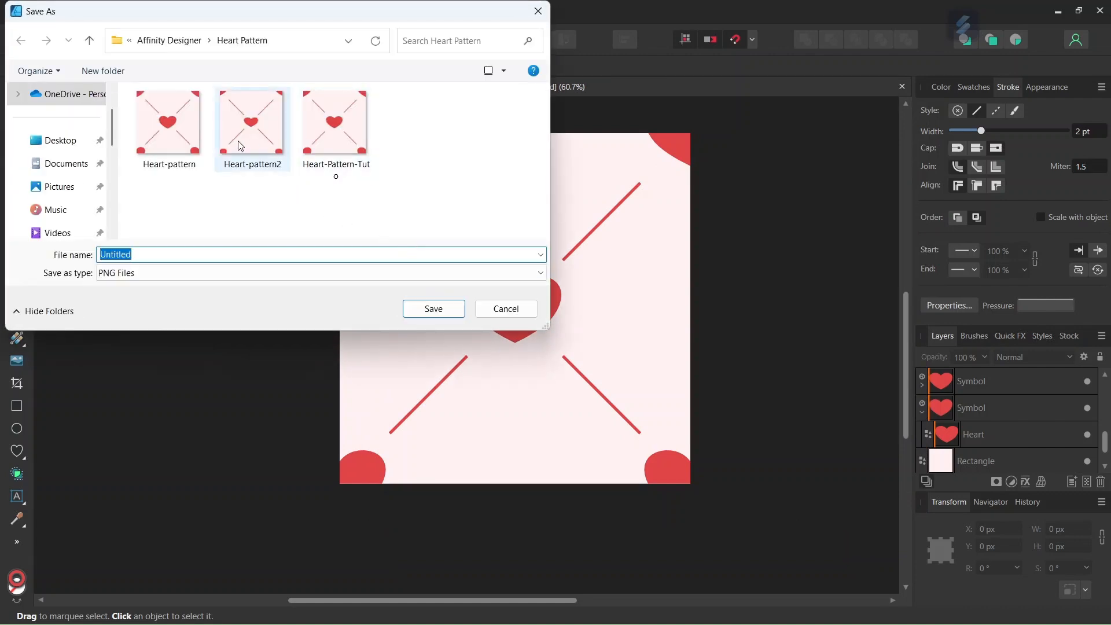
{"action": "left_click", "coordinate": [240, 144]}
{"action": "left_click", "coordinate": [434, 308]}
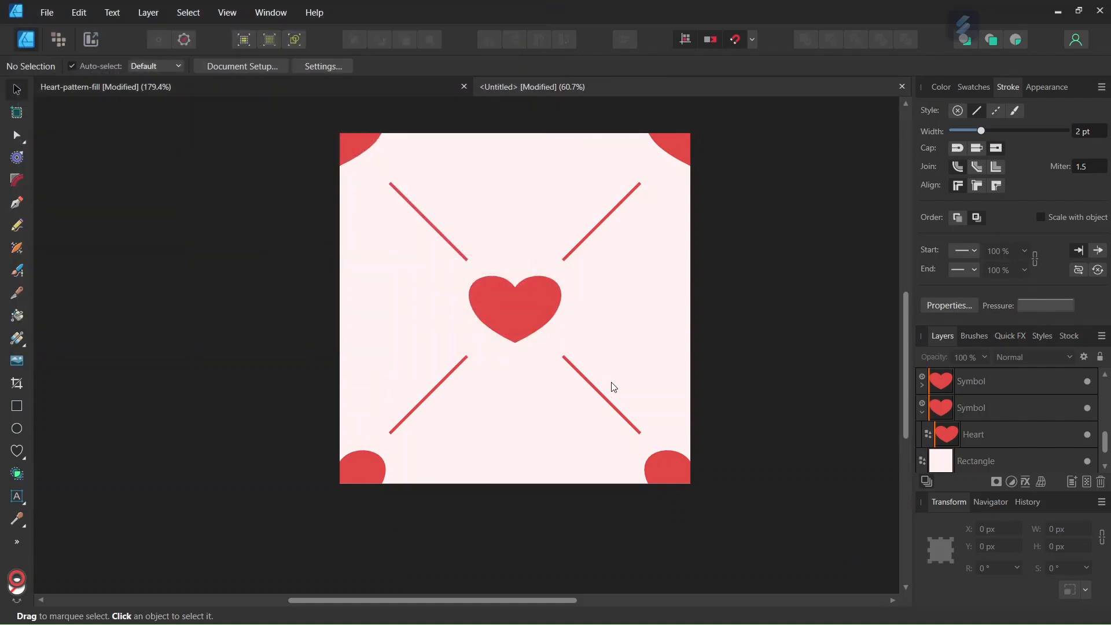
- Create a new landscape A5 print document of 210 × 148 mm at 300 DPI
{"action": "left_click", "coordinate": [53, 15]}
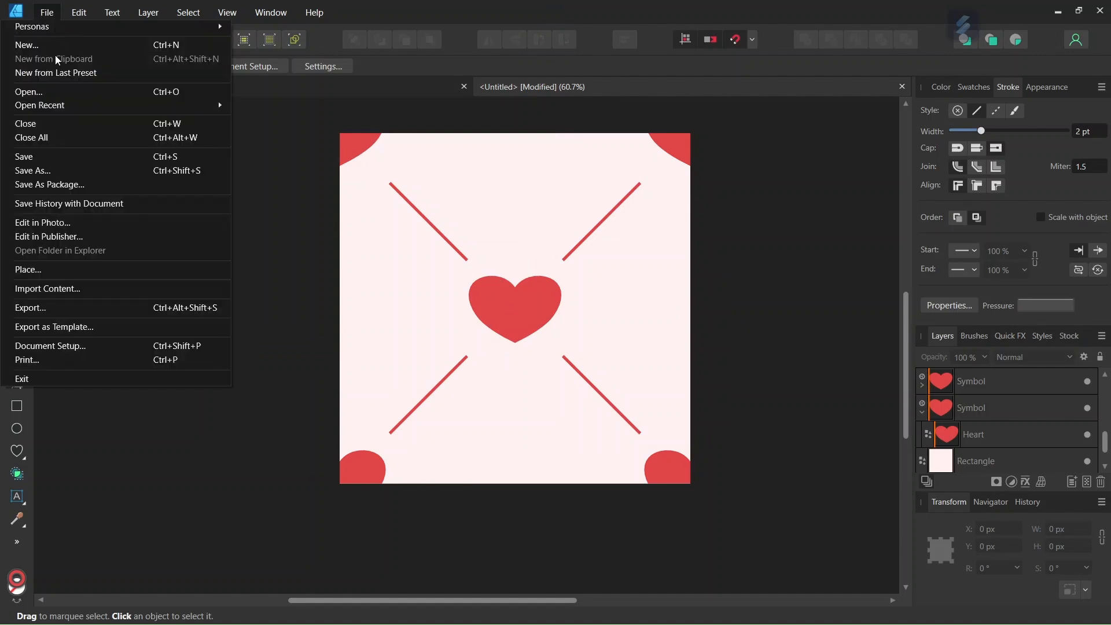
{"action": "left_click", "coordinate": [428, 210]}
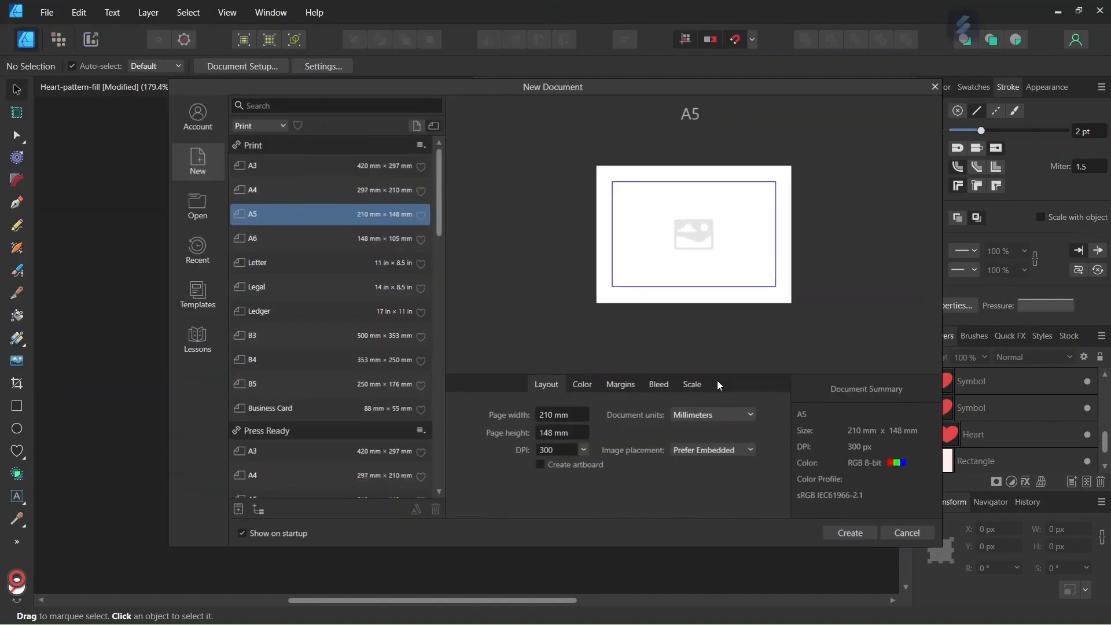
{"action": "left_click", "coordinate": [859, 540]}
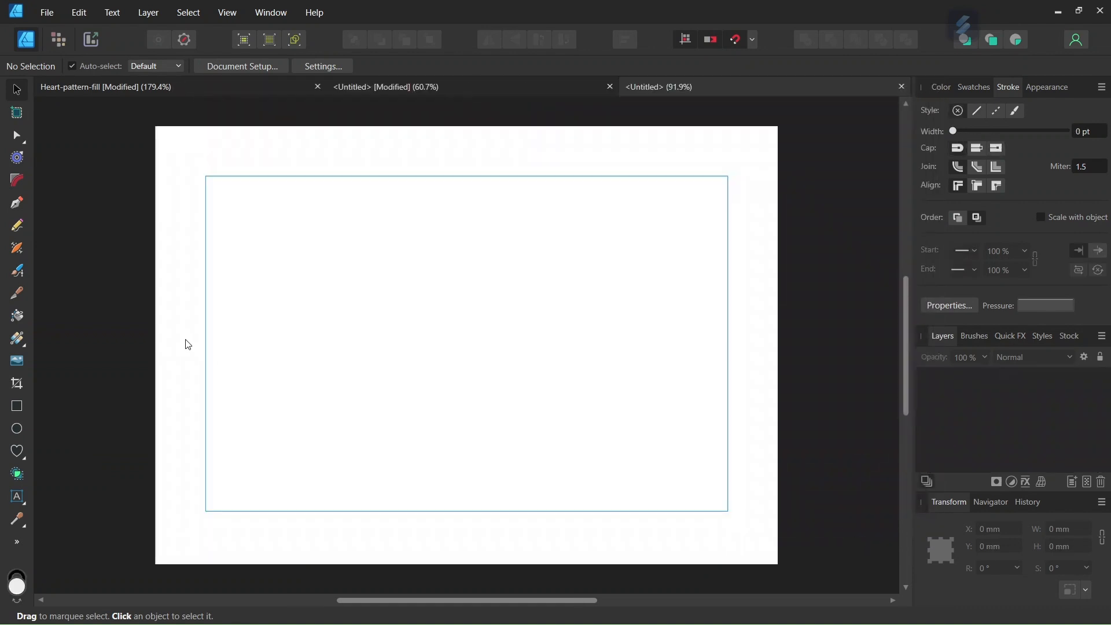
- Draw a rectangle of about 208.3 × 148 mm without fill or stroke from the page's top-left corner, and select it
{"action": "left_click", "coordinate": [18, 406]}
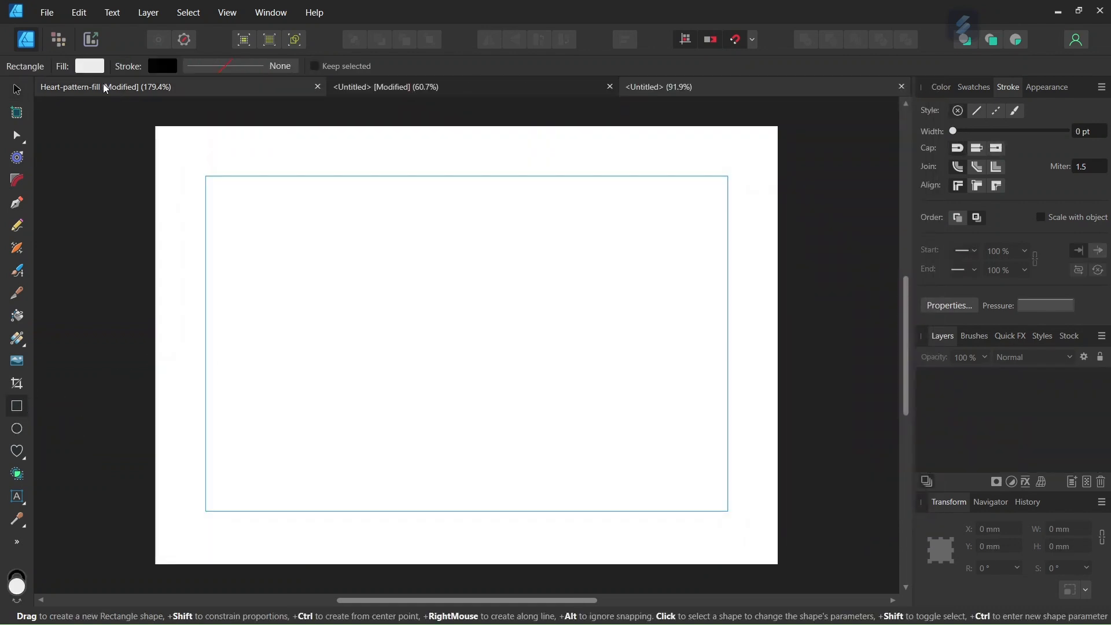
{"action": "left_click", "coordinate": [86, 69]}
{"action": "left_click", "coordinate": [228, 93]}
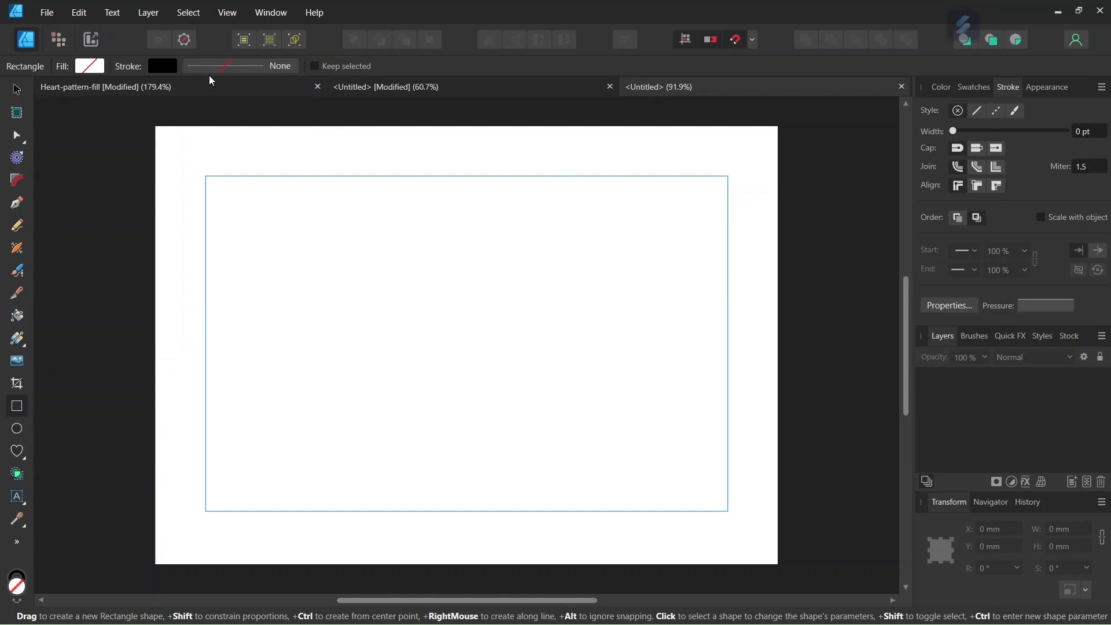
{"action": "left_click", "coordinate": [163, 66]}
{"action": "left_click", "coordinate": [268, 90]}
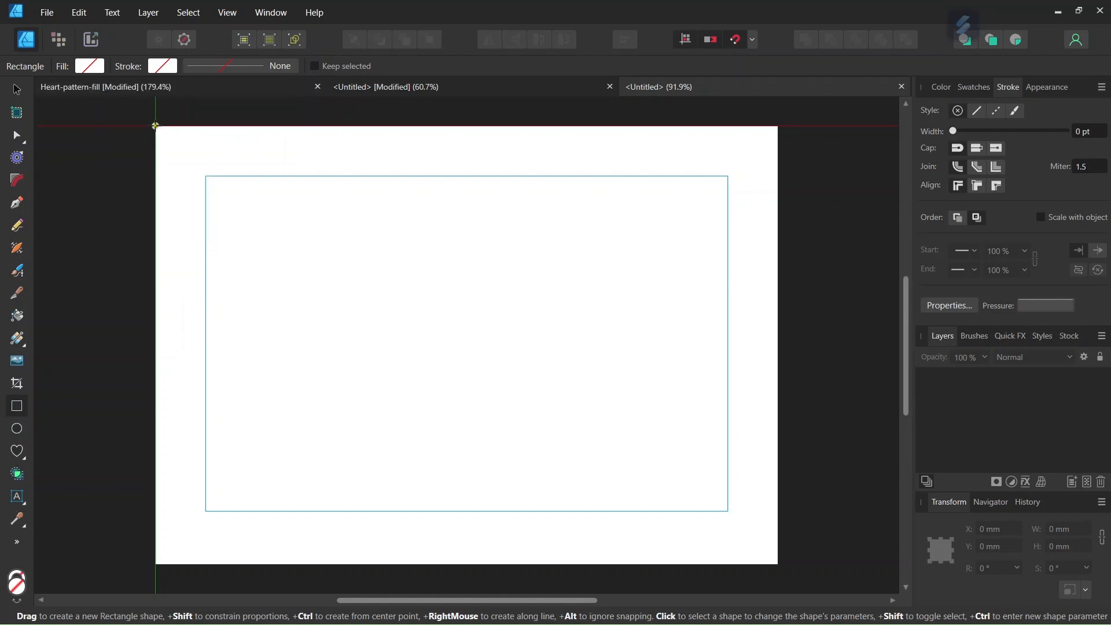
{"action": "left_click_drag", "start_coordinate": [155, 125], "coordinate": [775, 564]}
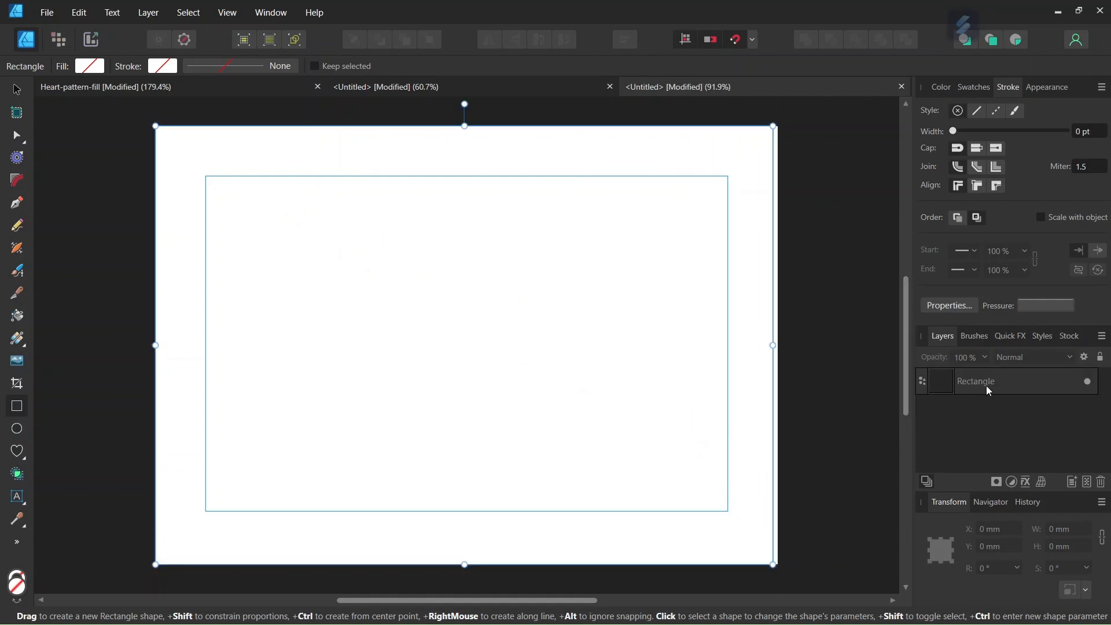
{"action": "left_click", "coordinate": [989, 389]}
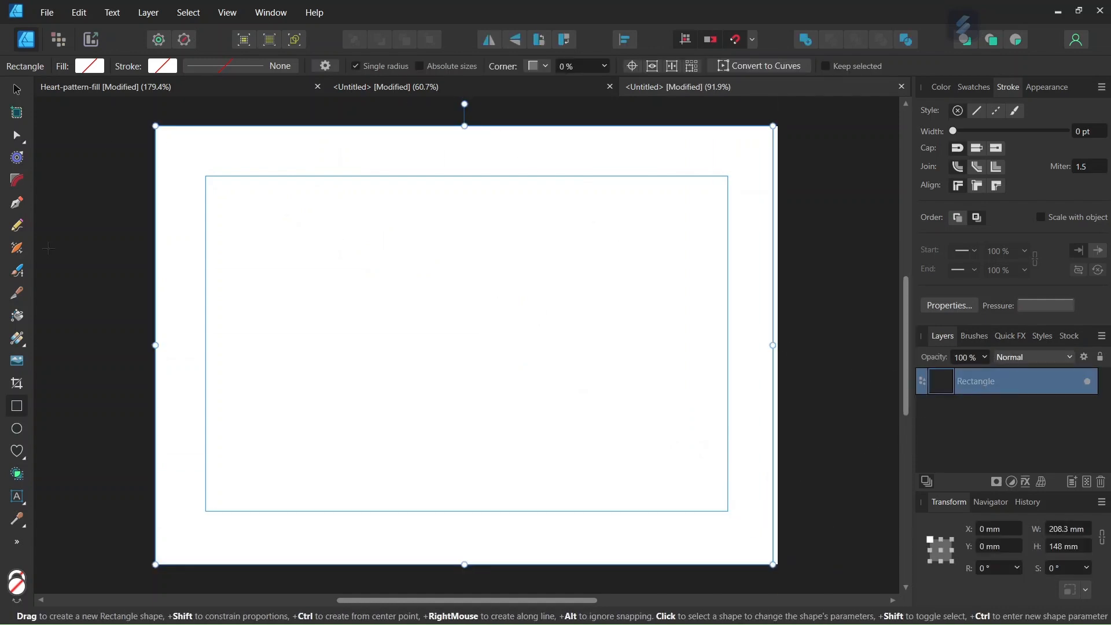
- Fill the rectangle's area with the Heart-pattern2 image as a bitmap fill using Vector Flood Fill
{"action": "left_click", "coordinate": [17, 315]}
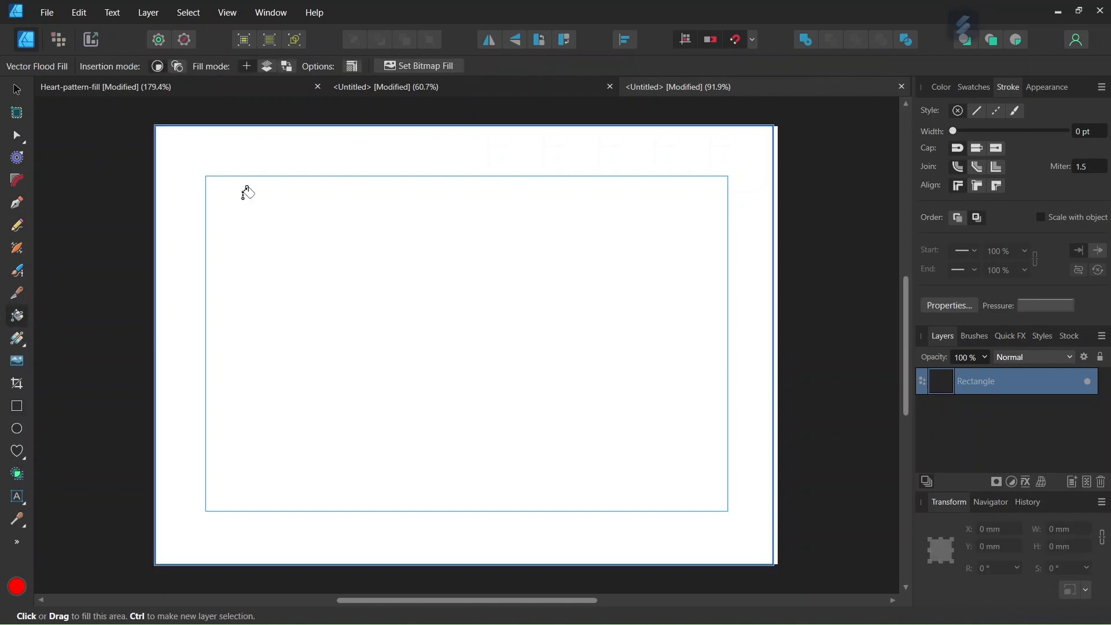
{"action": "left_click", "coordinate": [408, 68]}
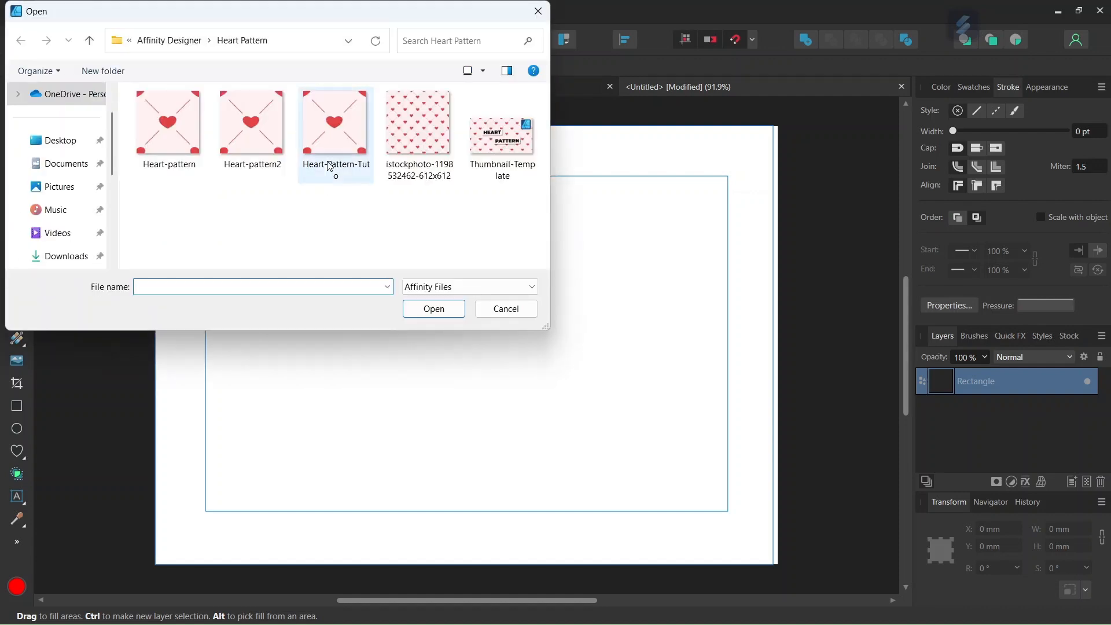
{"action": "double_click", "coordinate": [246, 140]}
{"action": "left_click", "coordinate": [459, 269]}
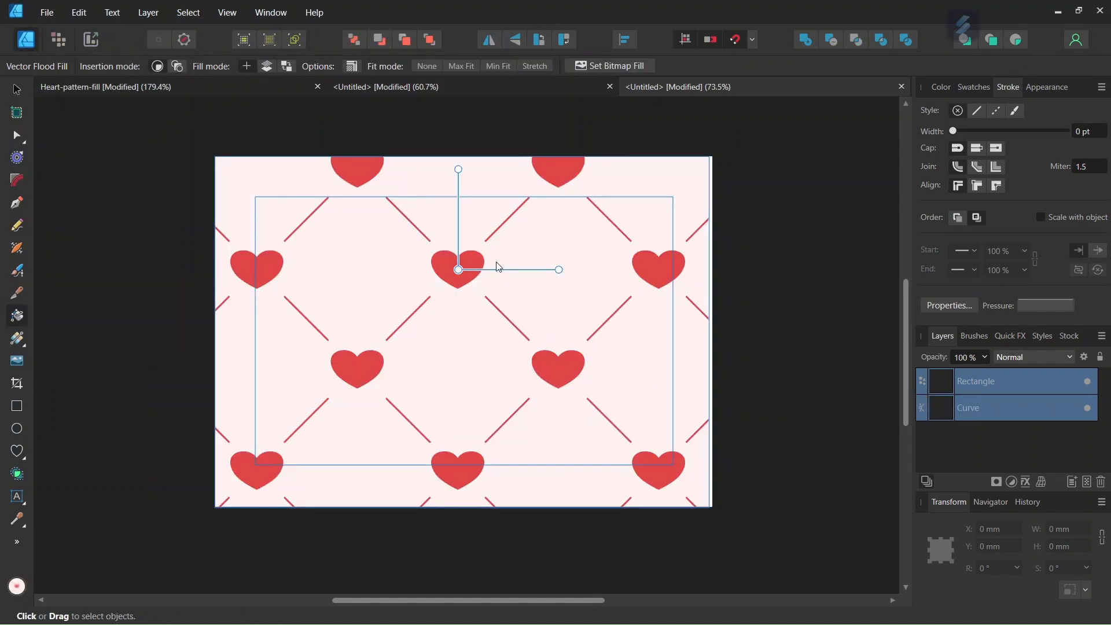
{"action": "scroll", "coordinate": [548, 268], "scroll_direction": "up", "scroll_amount": 1}
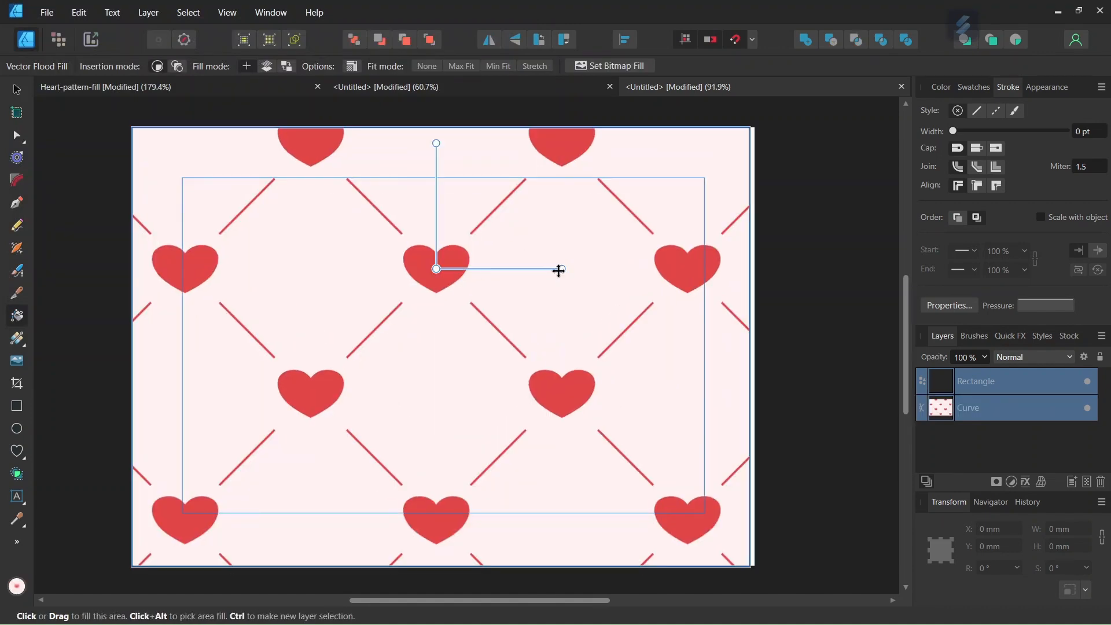